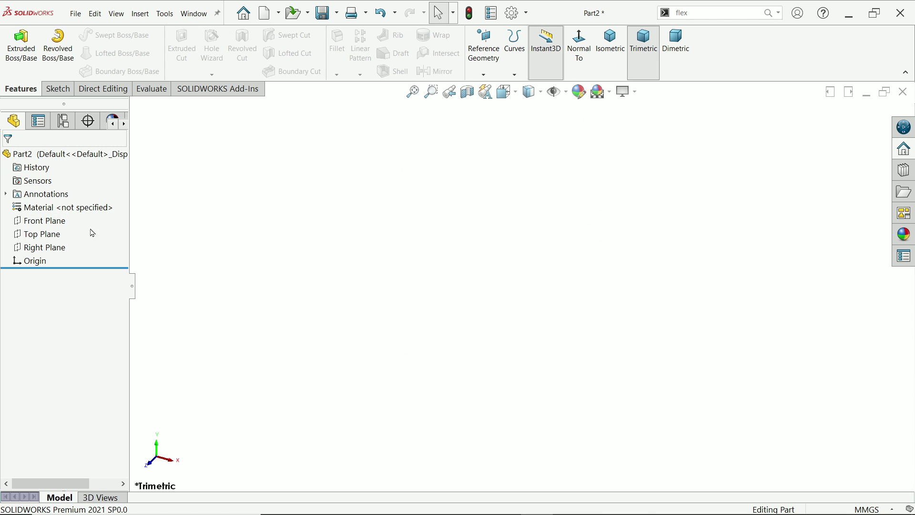
Step: Make the Front Plane visible in the model
click(62, 220)
right_click(69, 218)
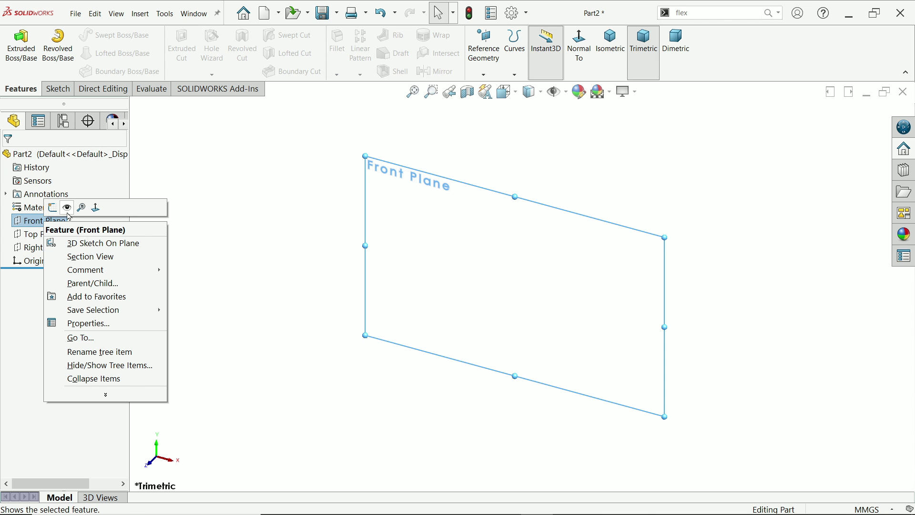
click(68, 210)
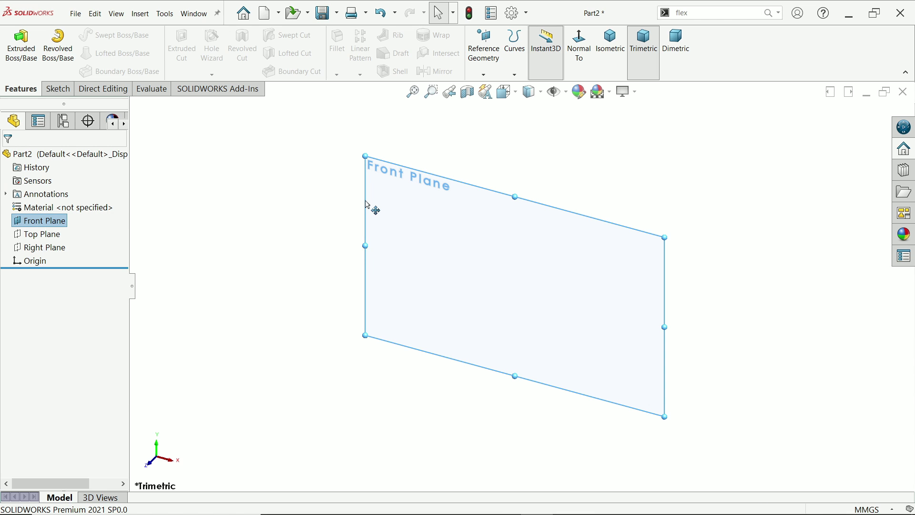
Step: Create two reference planes, Plane1 and Plane2, offset 25 mm from the Front Plane
click(483, 74)
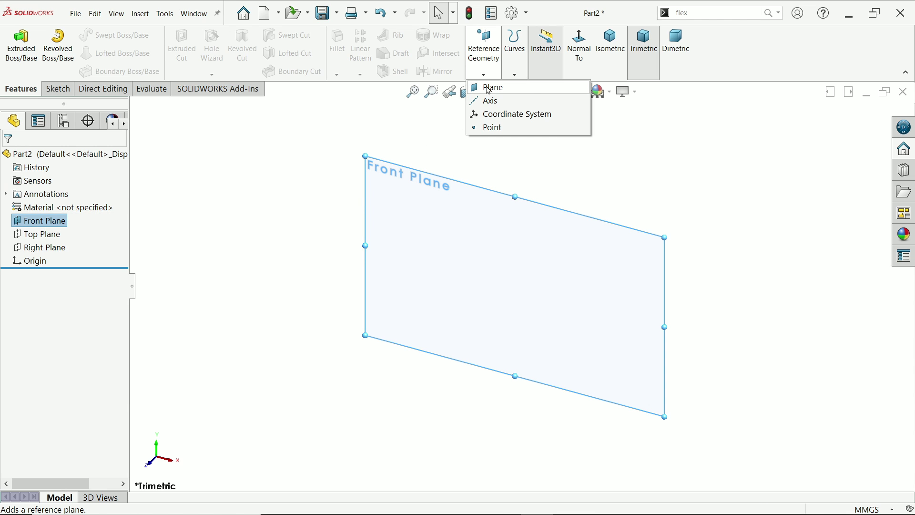
click(489, 89)
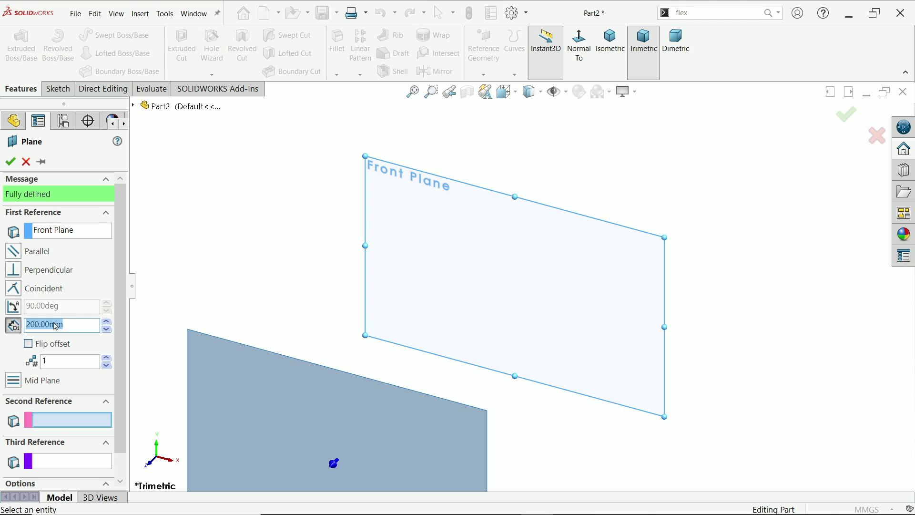
text(25)
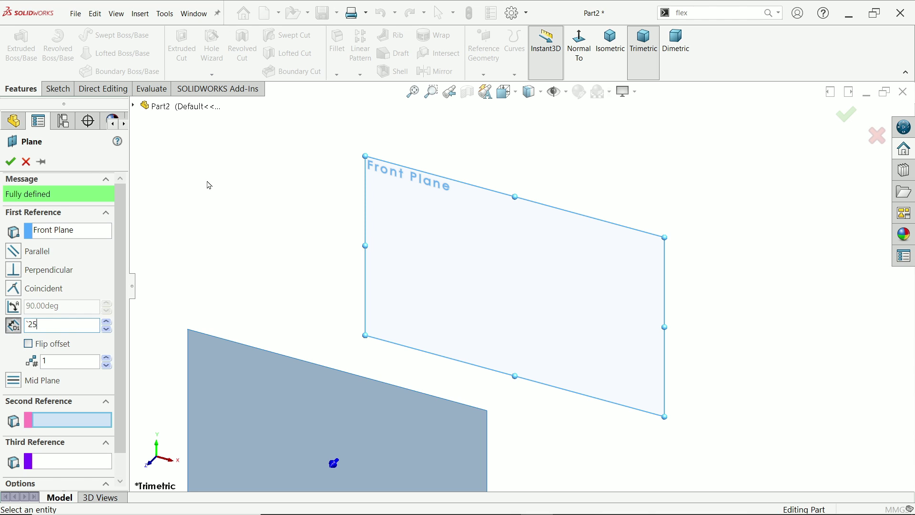
key(Return)
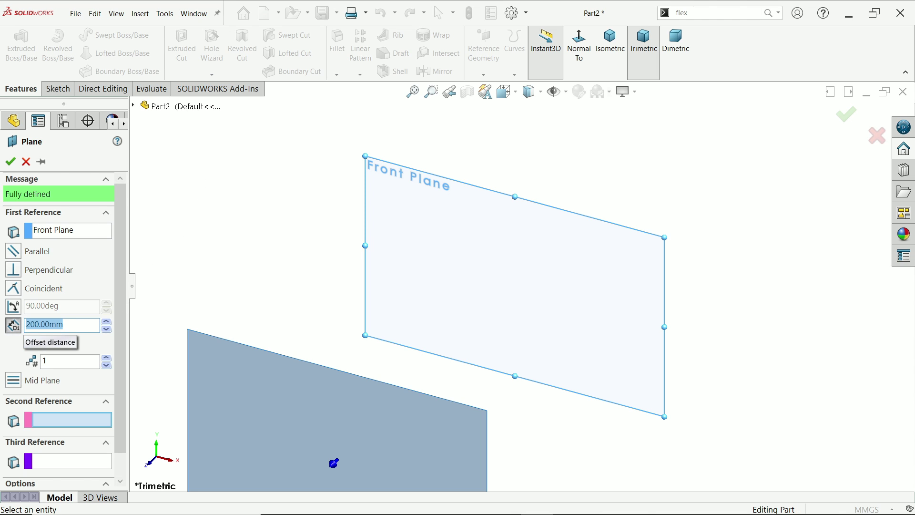
text(25)
key(Return)
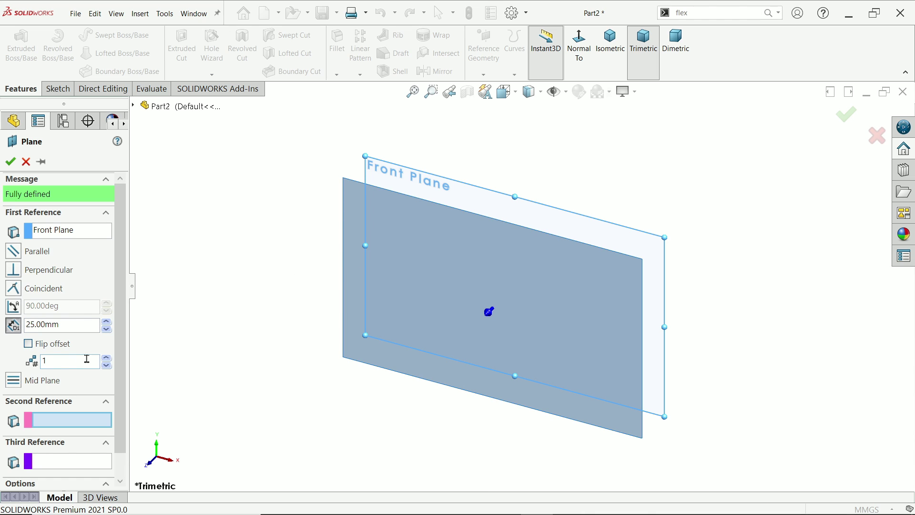
click(106, 359)
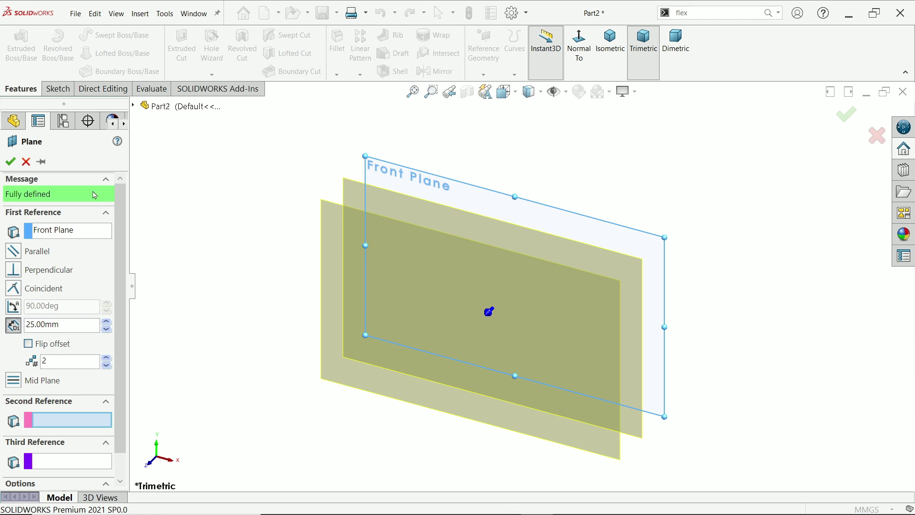
click(10, 161)
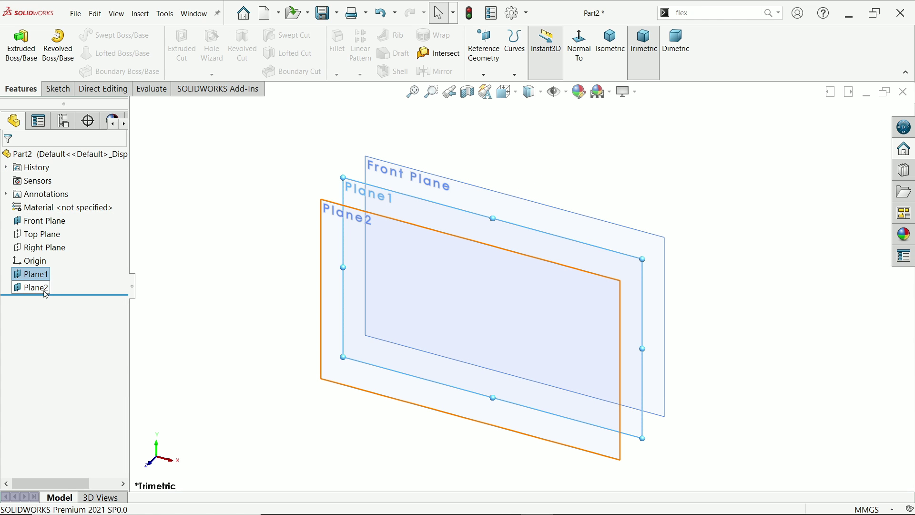
Step: Check the offsets of Plane2 and Plane1, then clear the selection
click(43, 289)
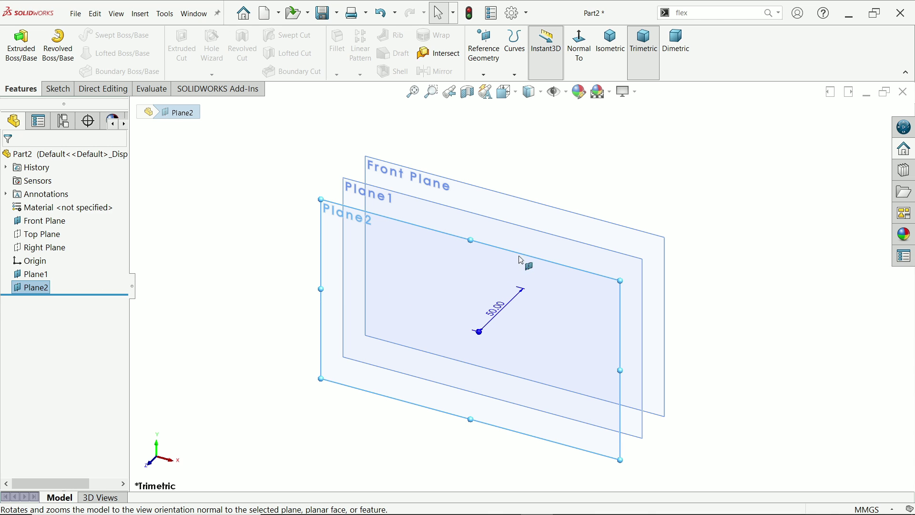
click(33, 279)
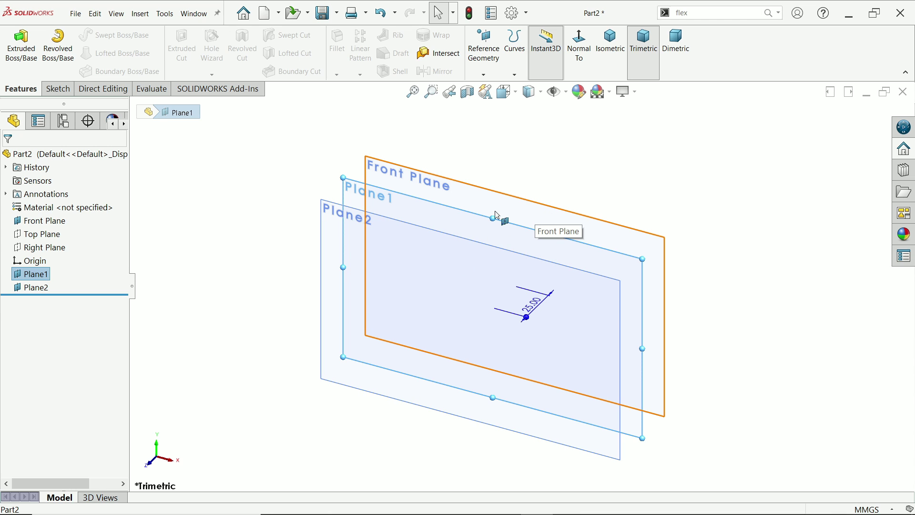
click(181, 209)
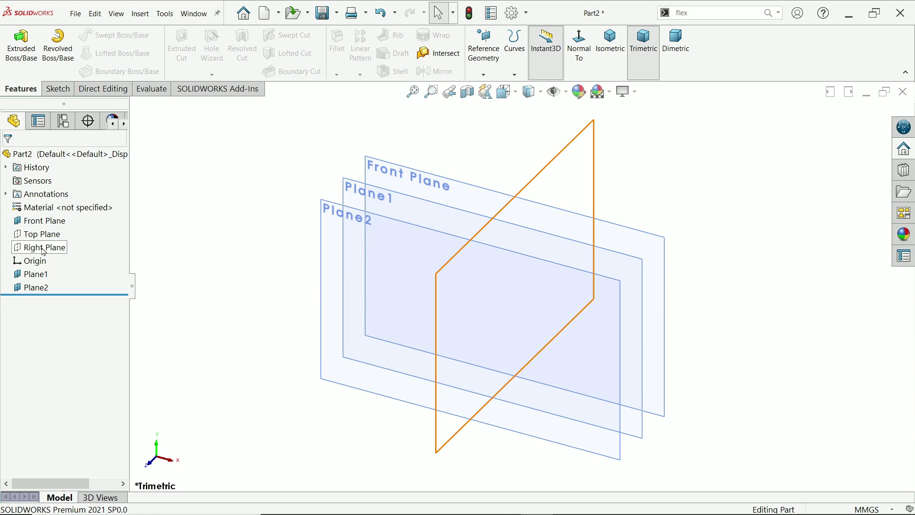
Step: Create Plane3 offset 40 mm from Plane2 and fit all planes into view
click(329, 209)
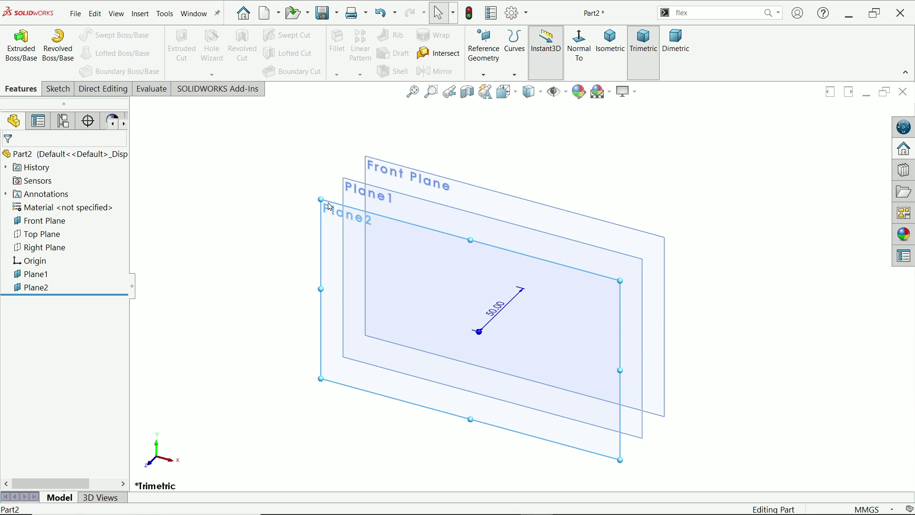
click(484, 75)
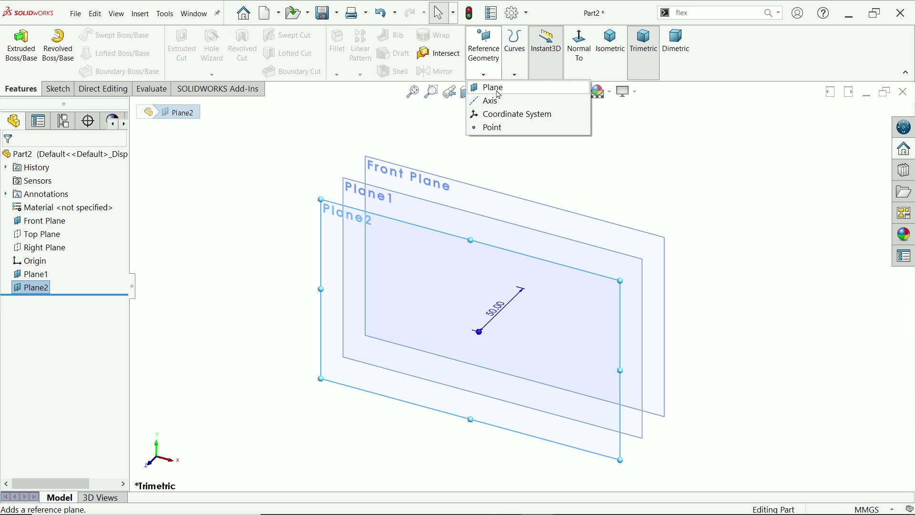
click(499, 95)
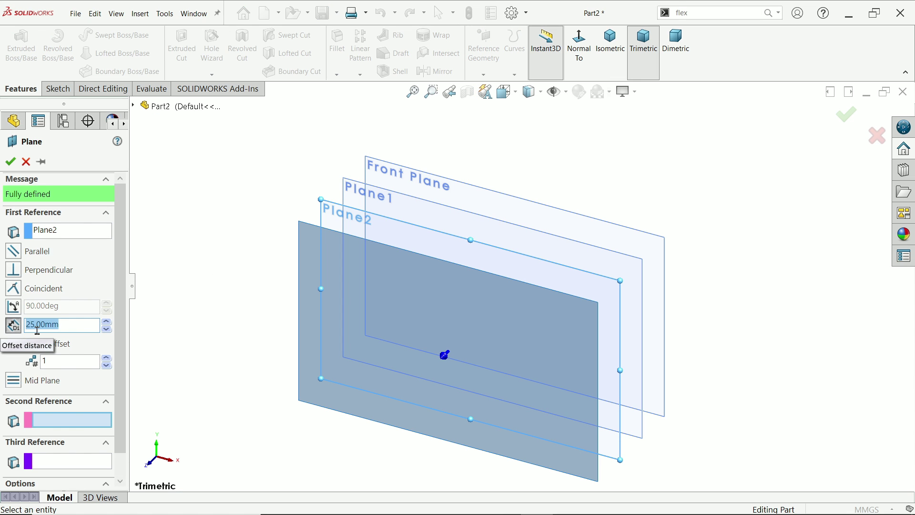
text(40)
key(Return)
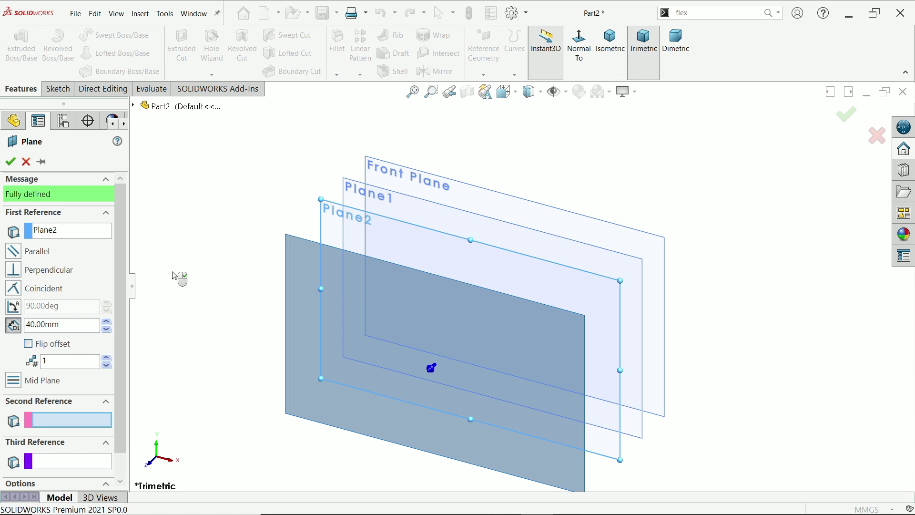
click(10, 161)
key(z)
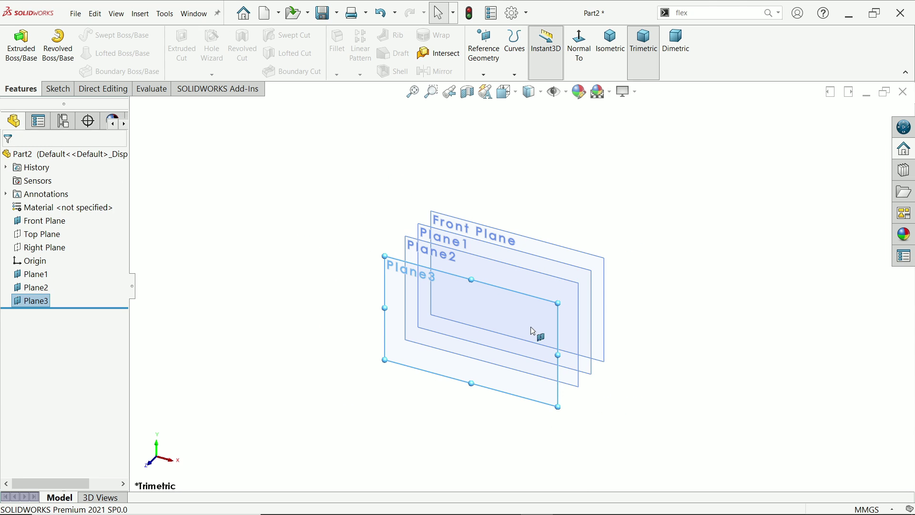
scroll(532, 331, down, 3)
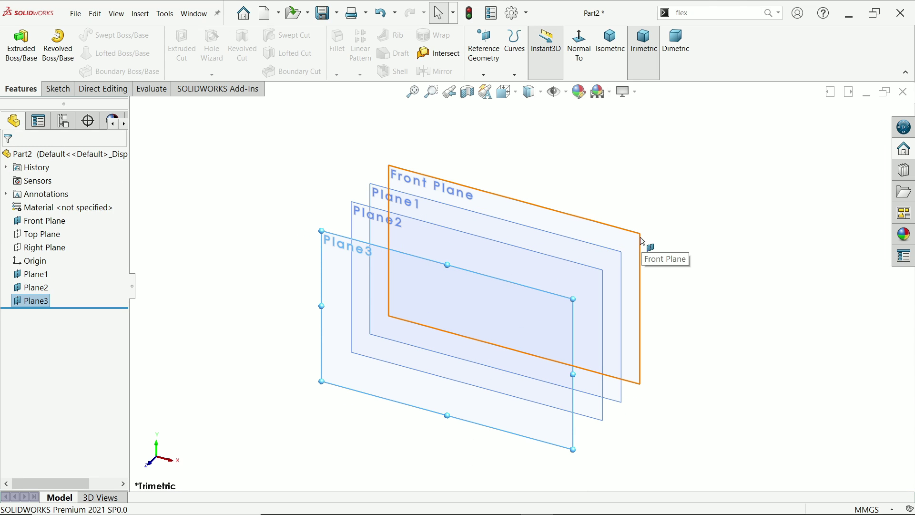
Step: Sketch a centre rectangle at the origin on the Front Plane
click(642, 241)
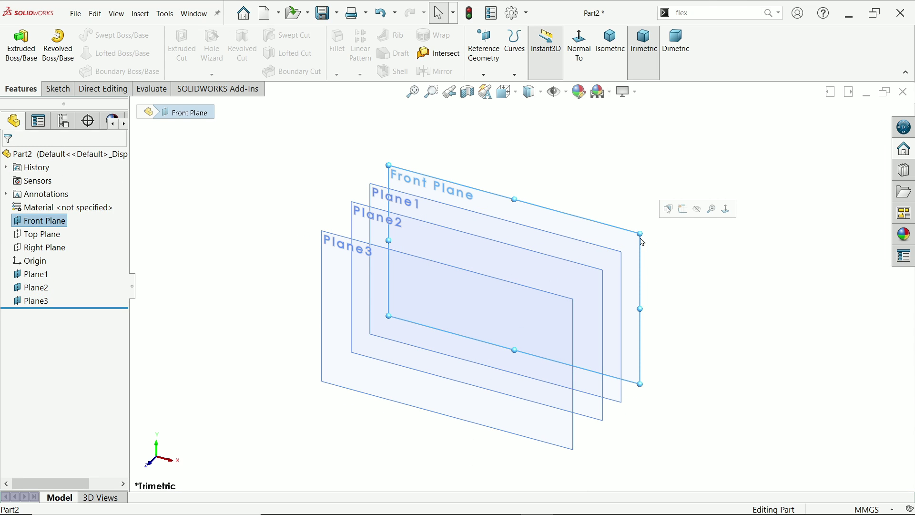
click(680, 209)
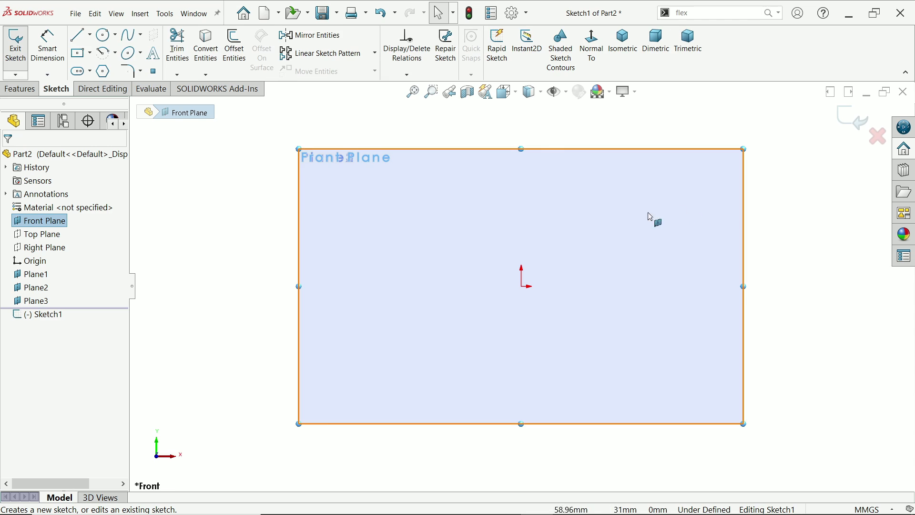
click(90, 54)
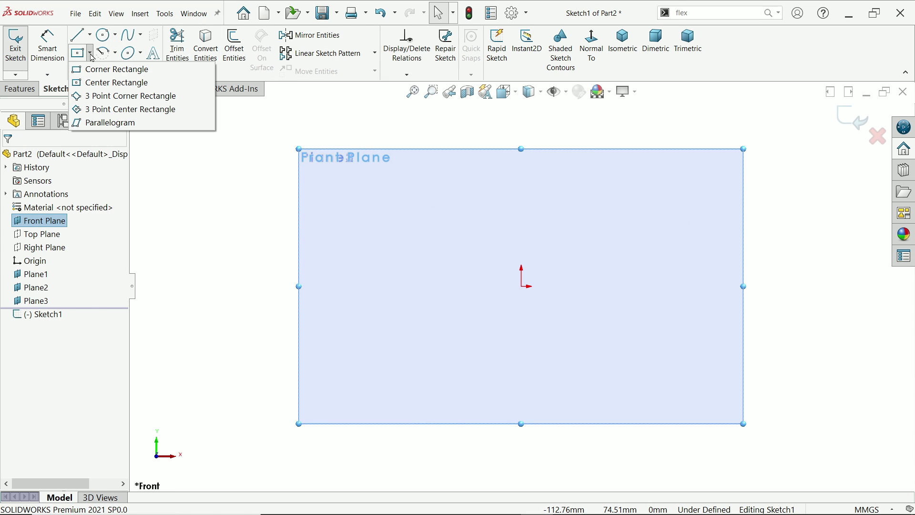
click(92, 84)
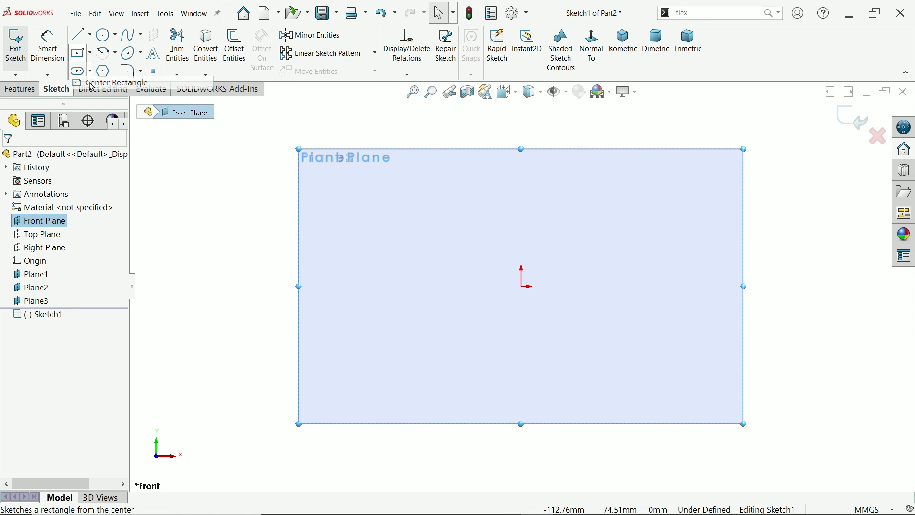
click(521, 286)
click(428, 187)
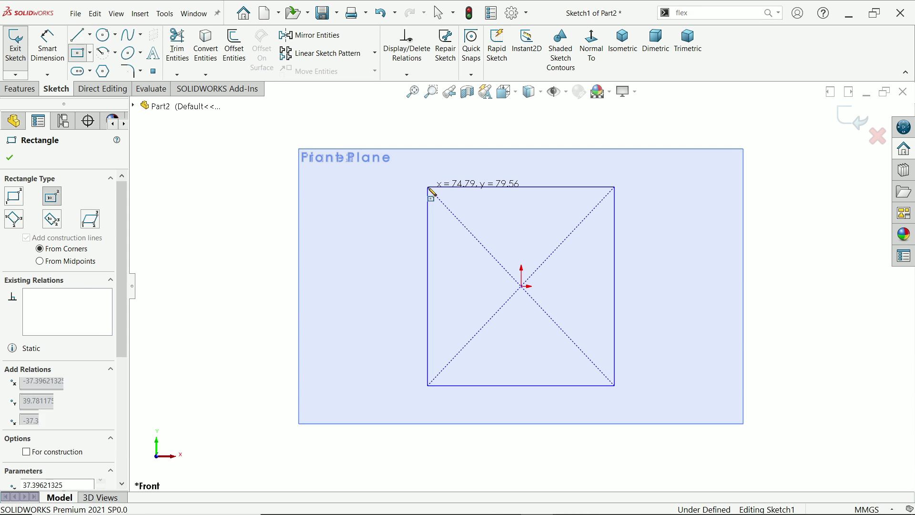
right_click(396, 139)
click(421, 141)
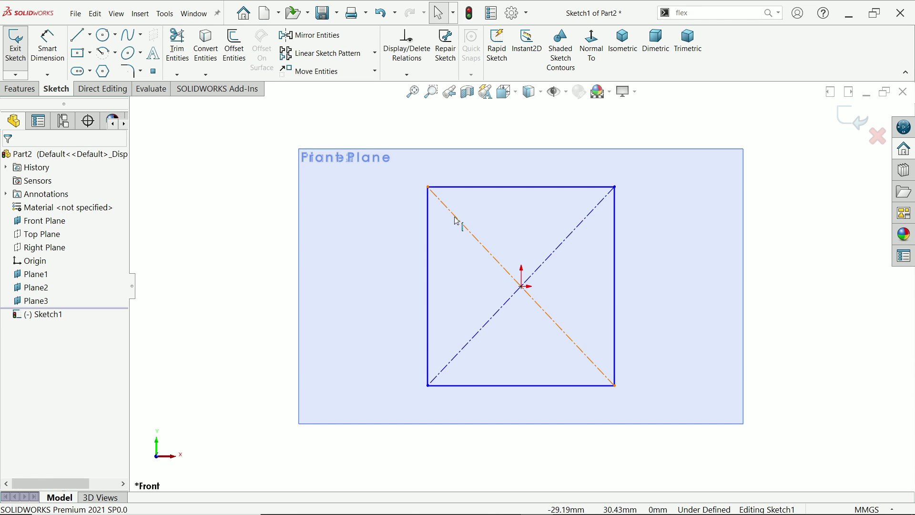
Step: Add an Equal relation to the rectangle's sides to make it a square
click(486, 188)
click(428, 229)
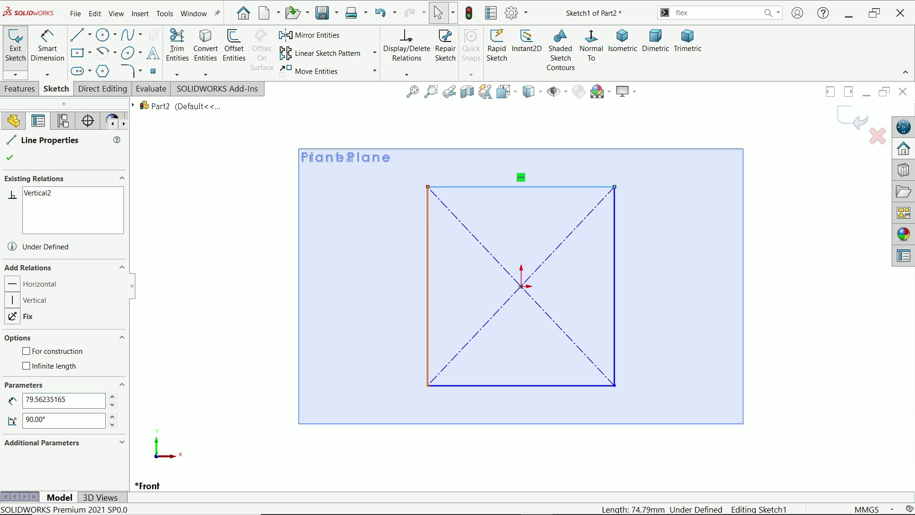
ctrl+click(526, 187)
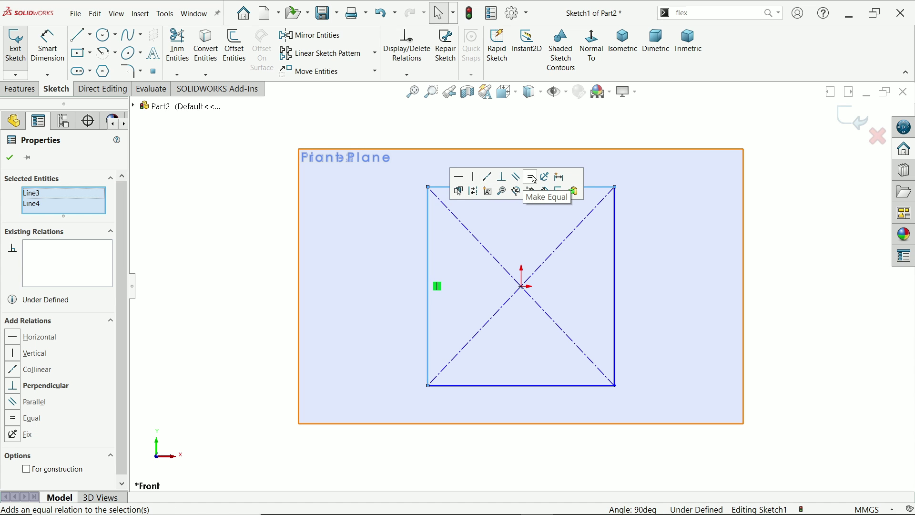
click(534, 179)
click(497, 163)
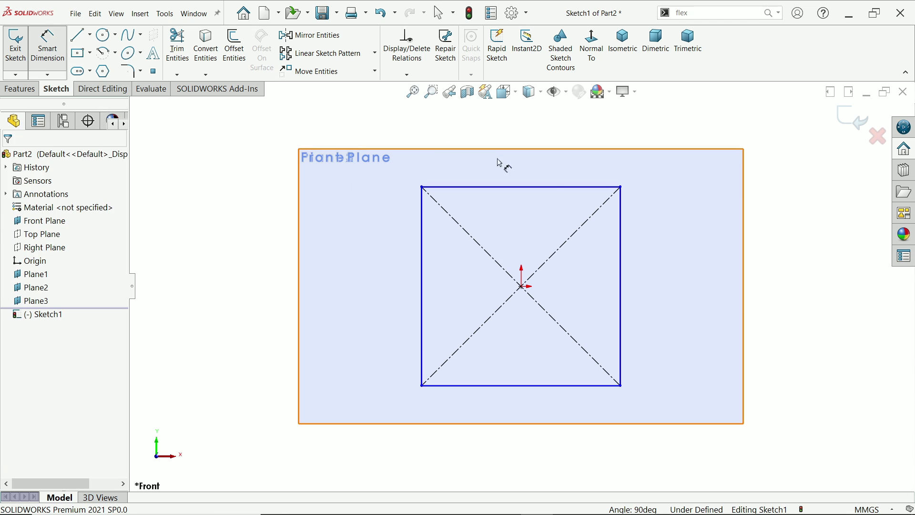
Step: Dimension the square's width to 60 mm and exit Sketch1
click(550, 192)
click(541, 135)
text(60)
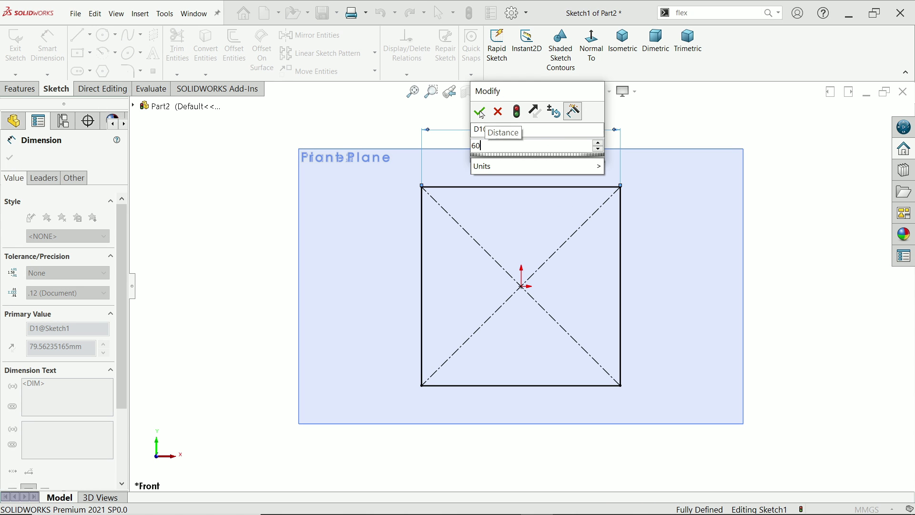
click(479, 112)
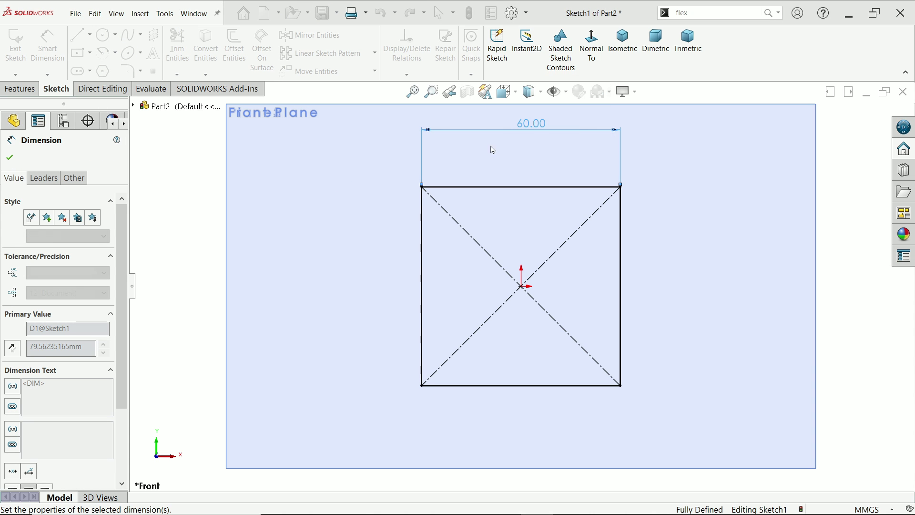
click(860, 123)
mouse_move(782, 155)
middle_down()
mouse_move(605, 260)
mouse_move(633, 260)
mouse_move(610, 291)
middle_up()
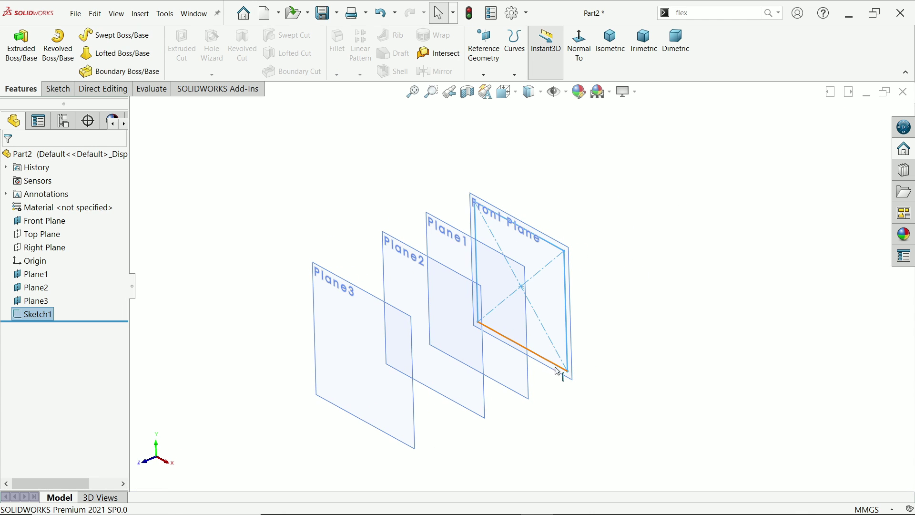
Step: Sketch a circle centred at the origin on Plane1
click(529, 387)
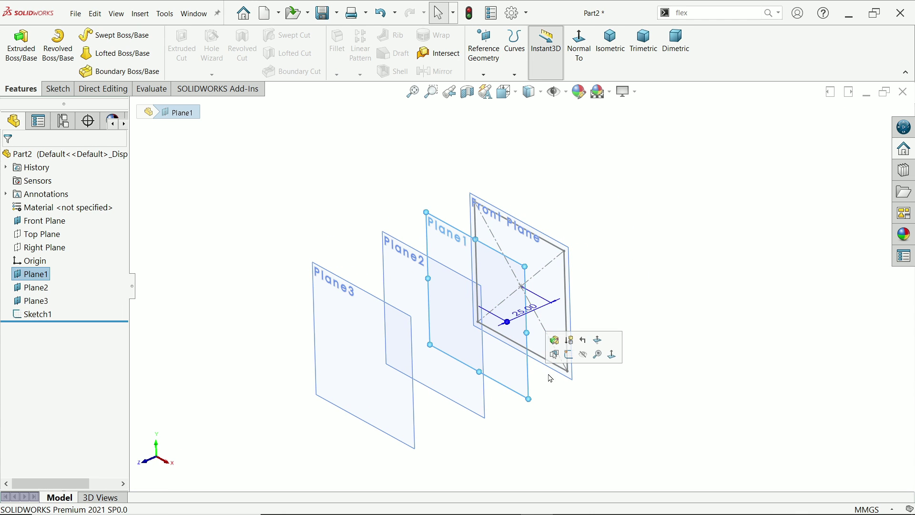
click(569, 355)
click(105, 38)
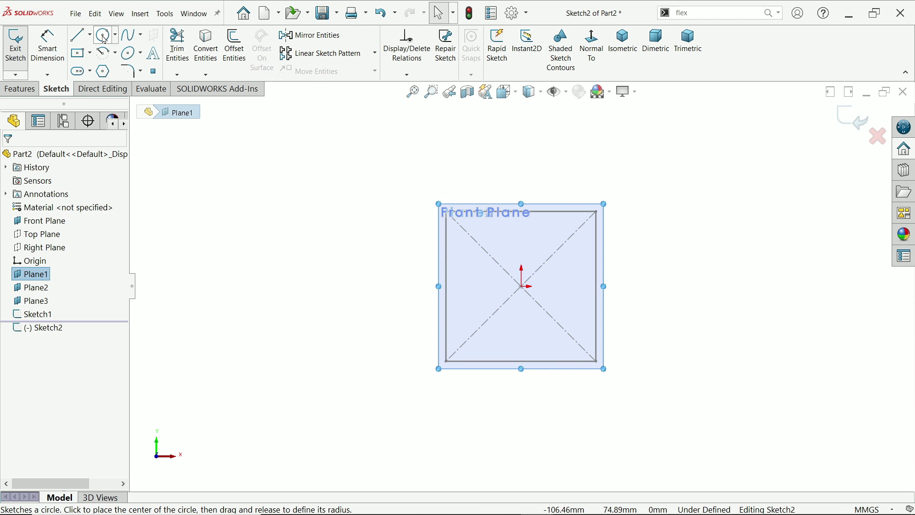
click(524, 290)
click(543, 241)
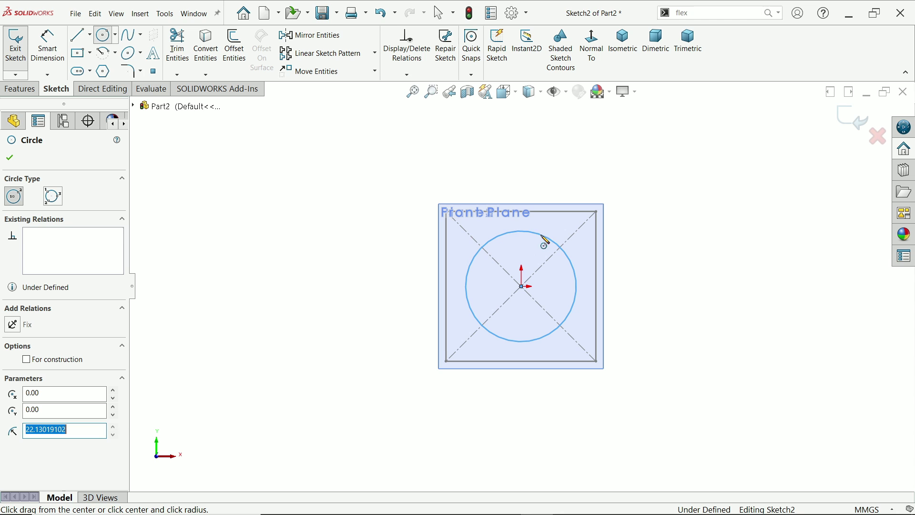
Step: Dimension the circle's diameter to 50 mm and exit Sketch2
click(47, 46)
click(475, 266)
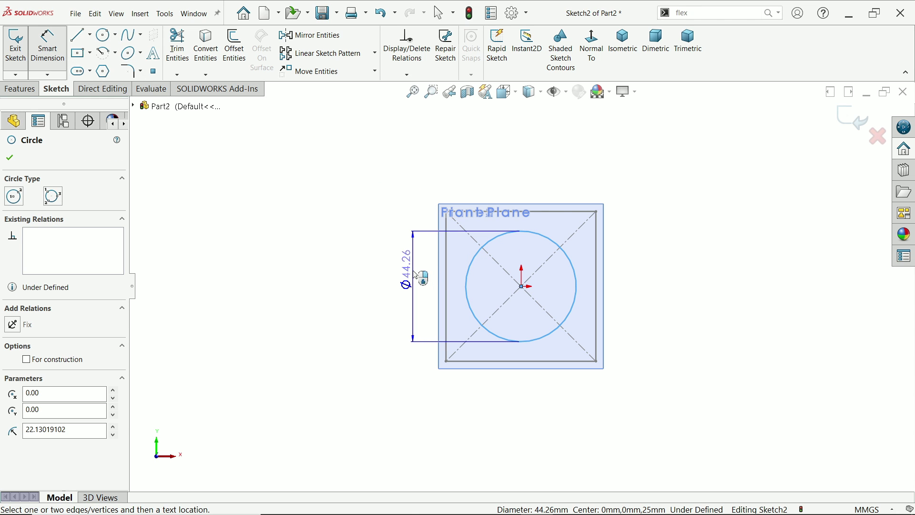
click(412, 270)
text(4)
key(BackSpace)
text(50)
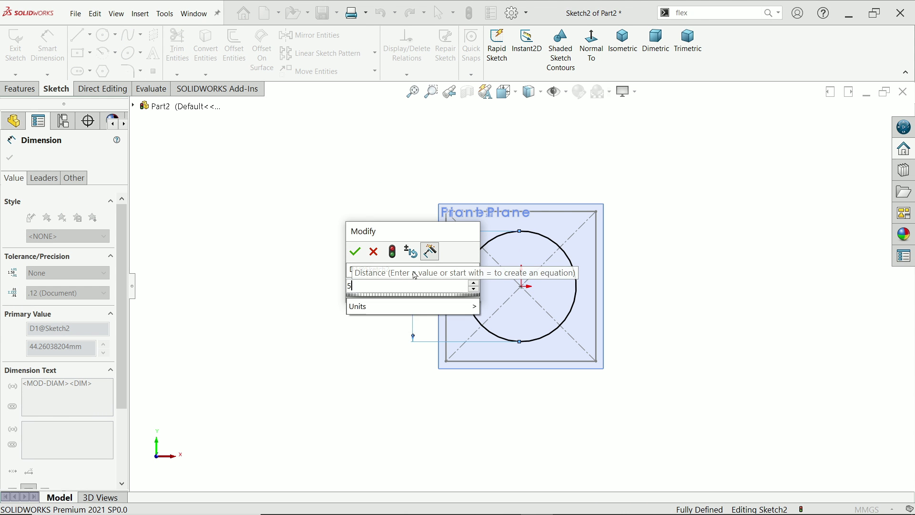
key(Return)
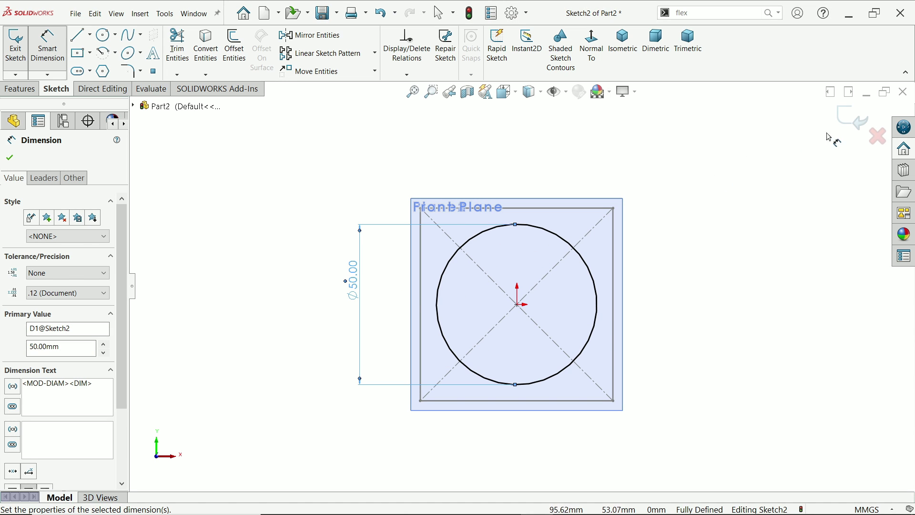
click(854, 118)
Step: On Plane2, sketch an origin-centred circle reaching the square's corner (R 42.43)
scroll(616, 282, up, 2)
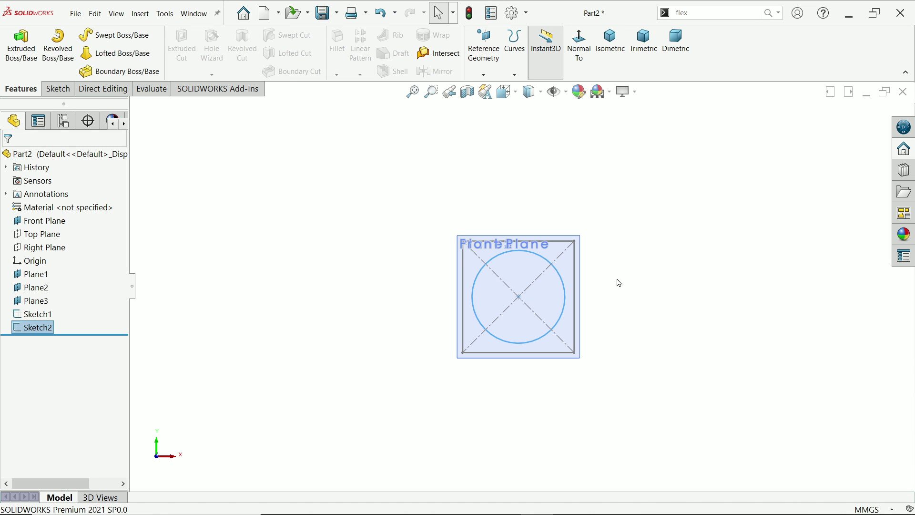
scroll(639, 253, down, 3)
mouse_move(639, 253)
middle_down()
mouse_move(609, 299)
mouse_move(567, 296)
middle_up()
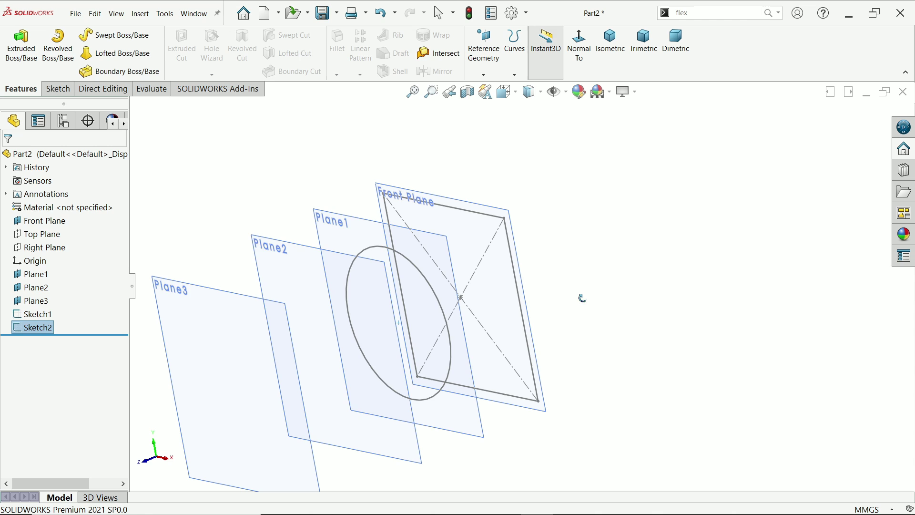
click(279, 248)
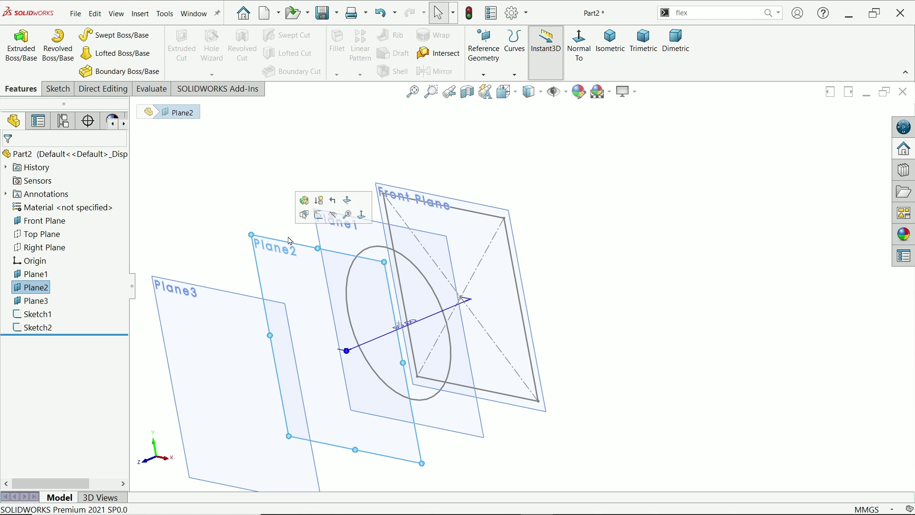
click(323, 218)
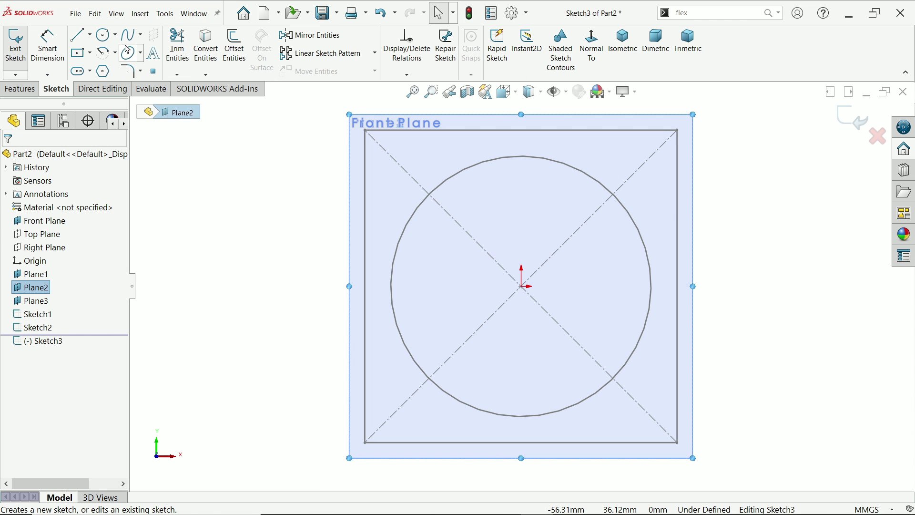
click(106, 36)
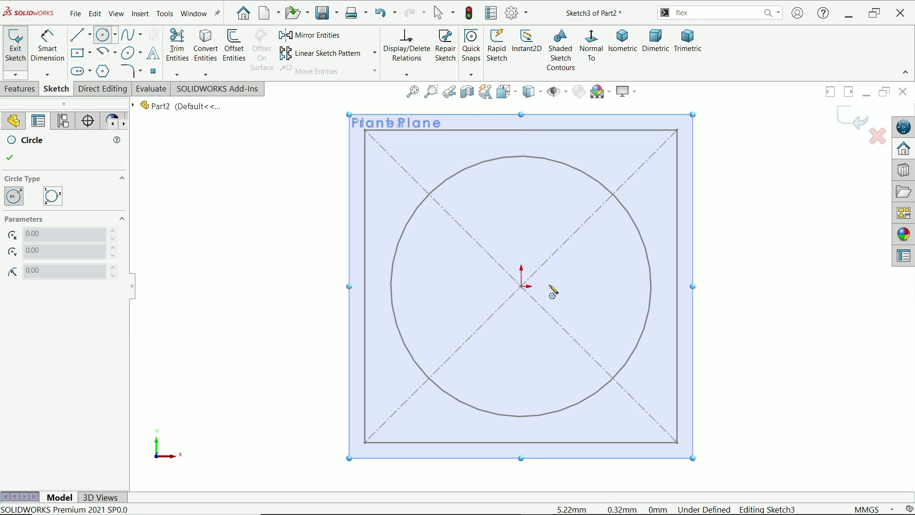
click(522, 286)
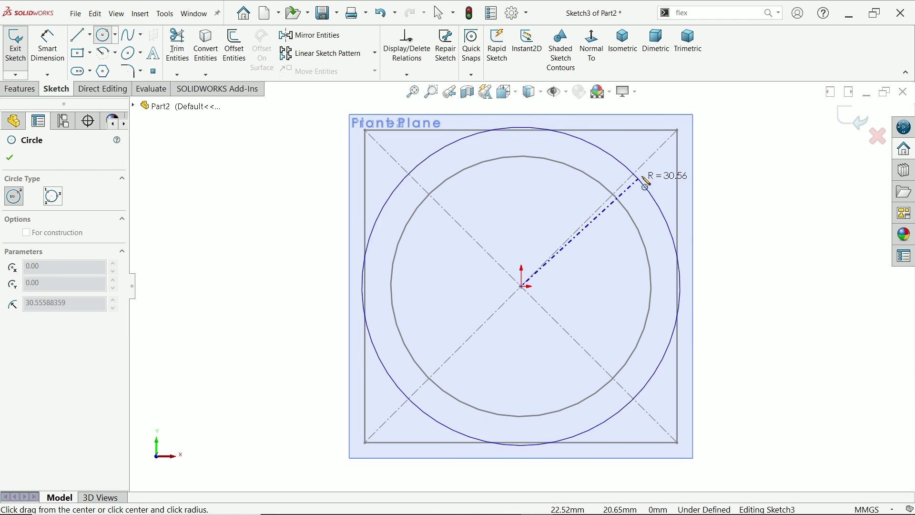
click(680, 131)
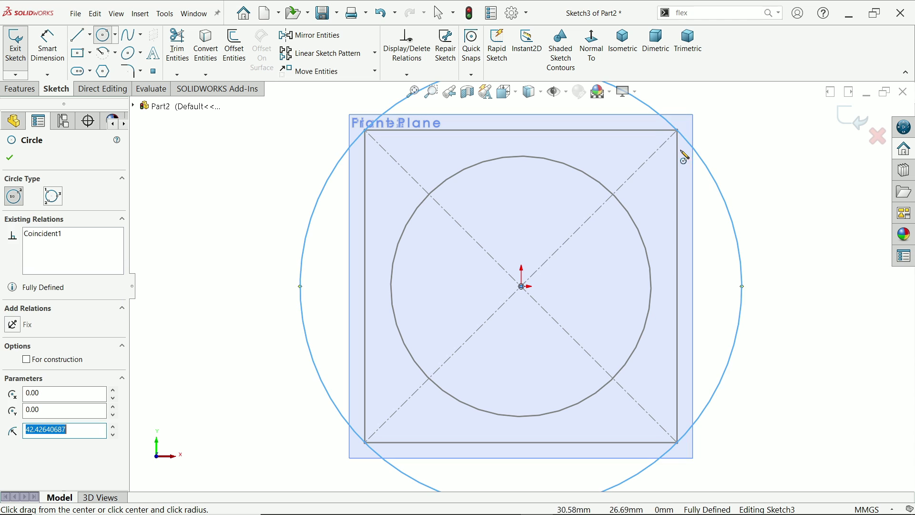
right_click(762, 166)
click(782, 168)
scroll(656, 247, up, 2)
scroll(626, 179, down, 1)
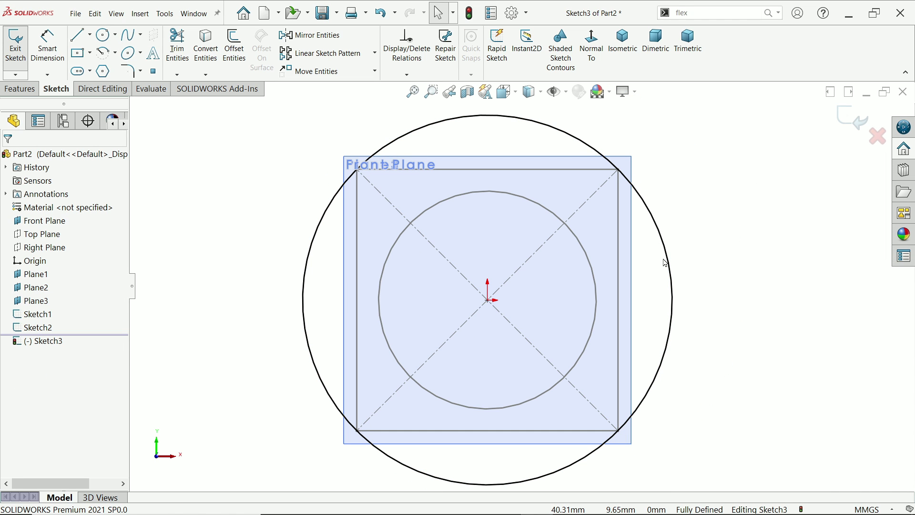
Step: Exit the Plane2 circle sketch and orbit to view the planes and sketches
click(854, 118)
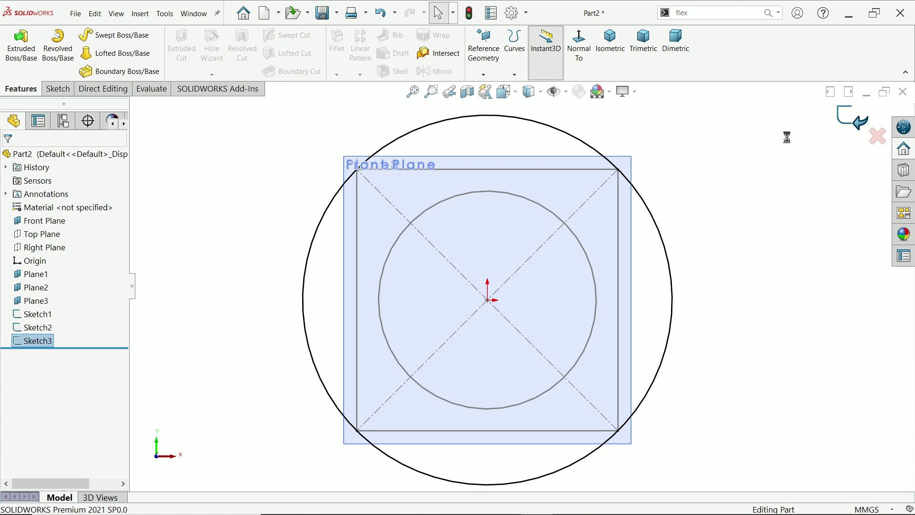
mouse_move(727, 156)
middle_down()
mouse_move(670, 196)
mouse_move(677, 237)
mouse_move(665, 233)
mouse_move(640, 251)
middle_up()
scroll(582, 292, up, 3)
scroll(486, 343, down, 1)
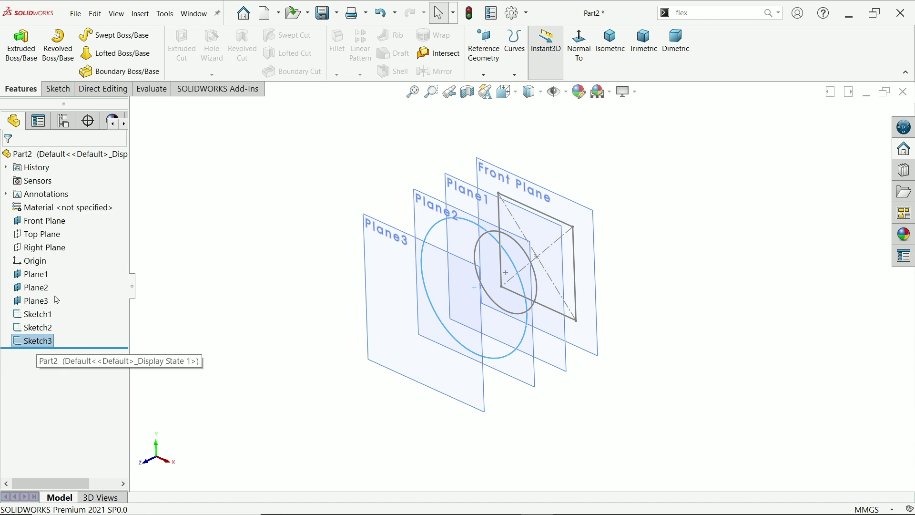
Step: Copy Sketch3 and paste it onto Plane3 as Sketch4
click(97, 15)
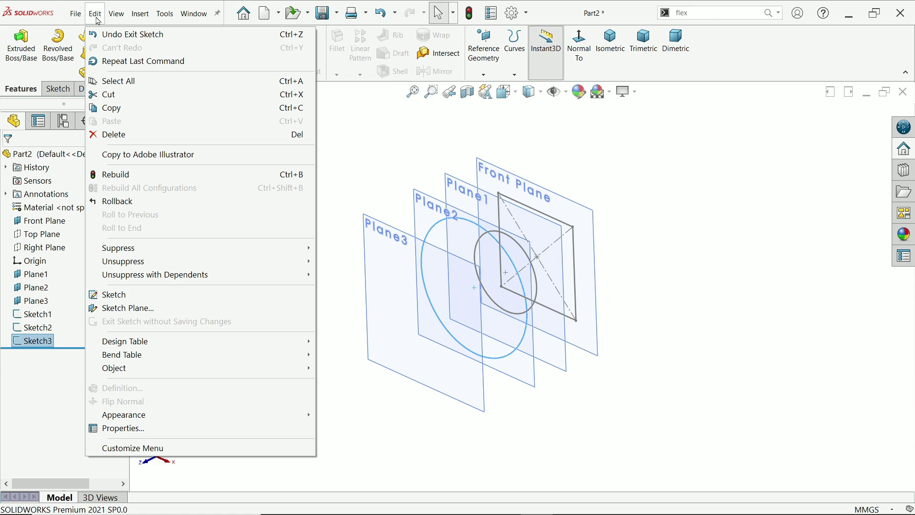
click(113, 108)
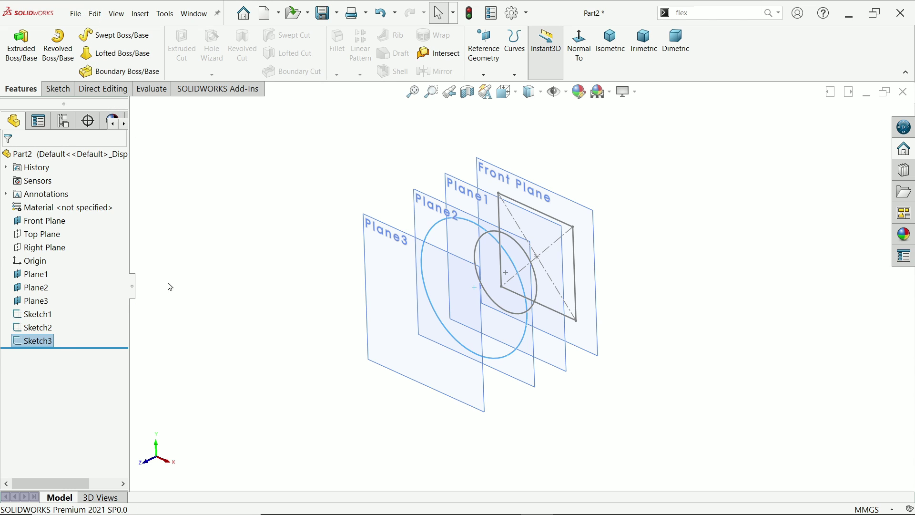
click(33, 301)
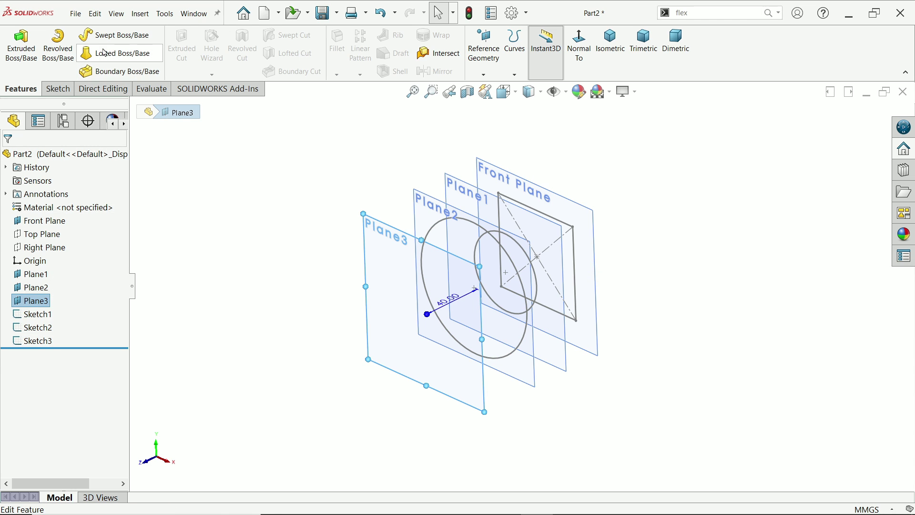
click(95, 14)
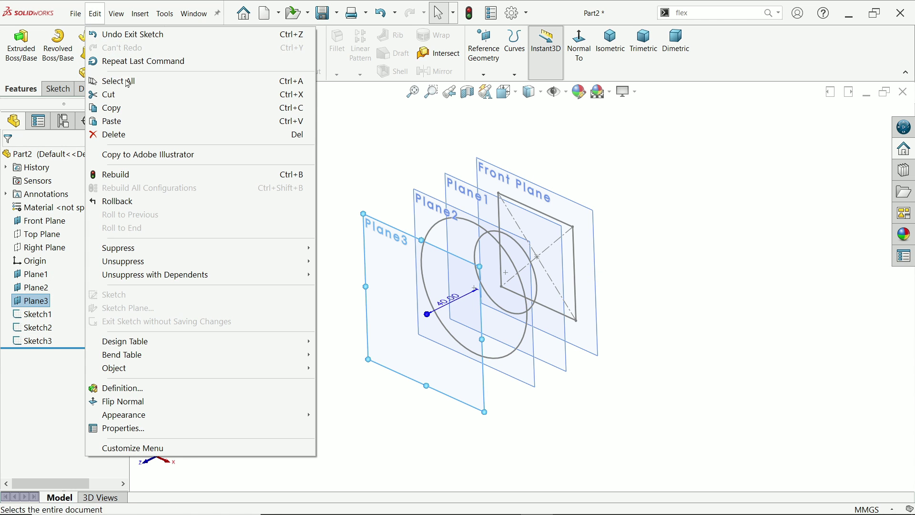
click(122, 121)
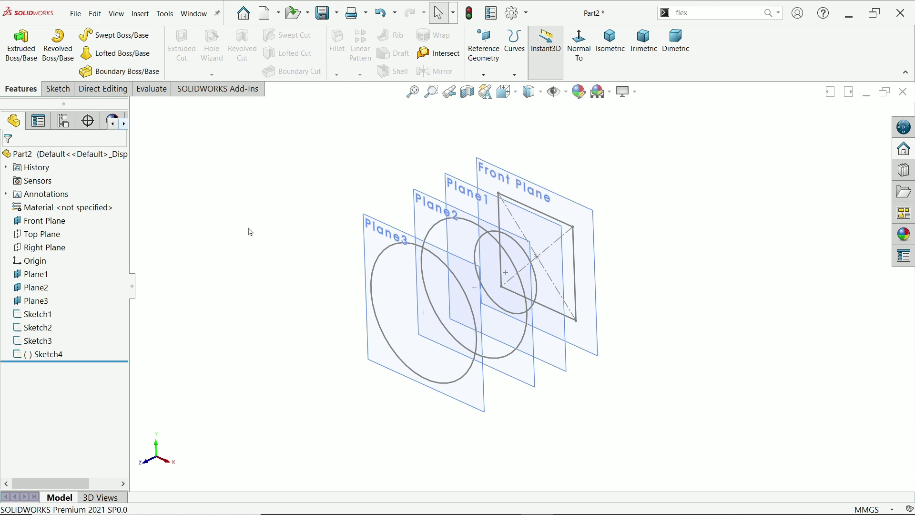
scroll(486, 328, down, 3)
click(473, 388)
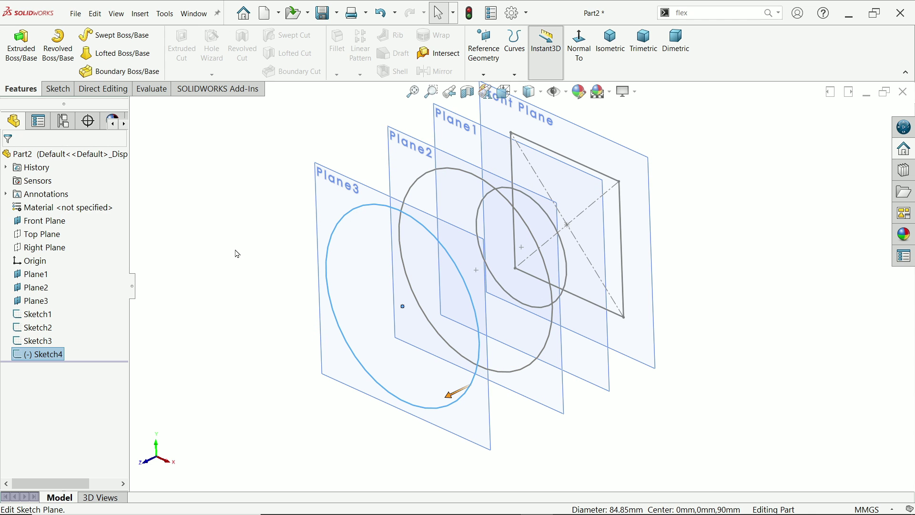
key(Return)
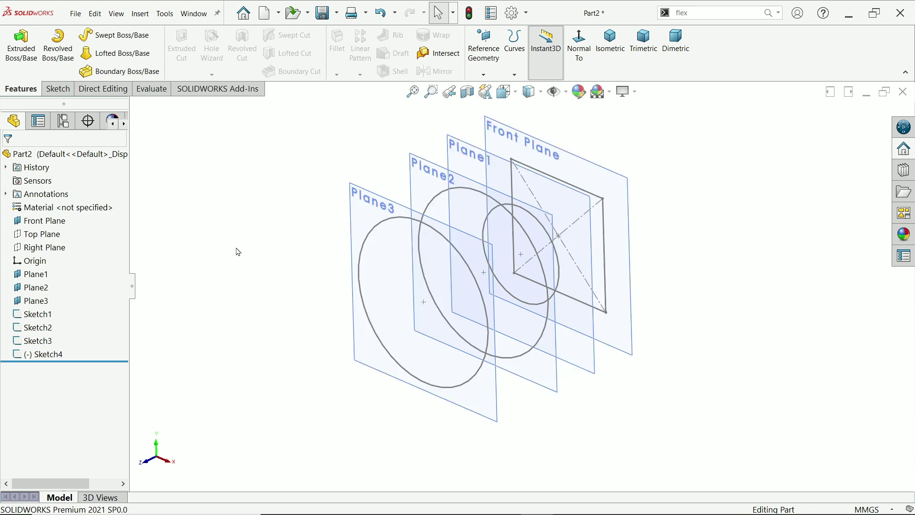
Step: Start a loft with Sketch1, Sketch2, Sketch3 and Sketch4 as profiles, in order
click(131, 56)
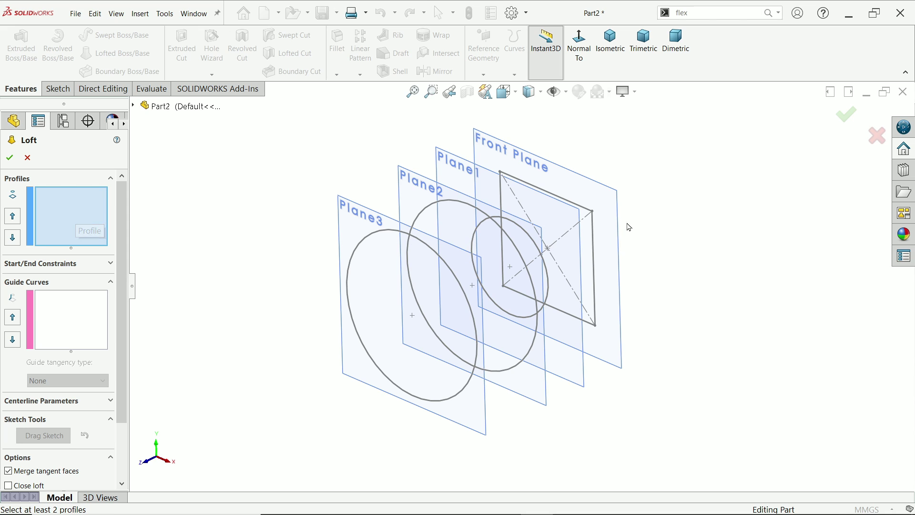
click(593, 214)
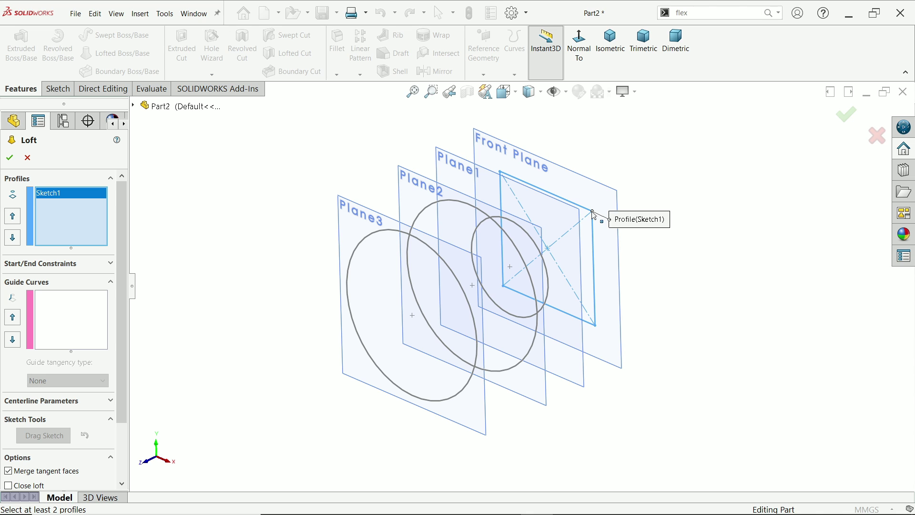
click(542, 254)
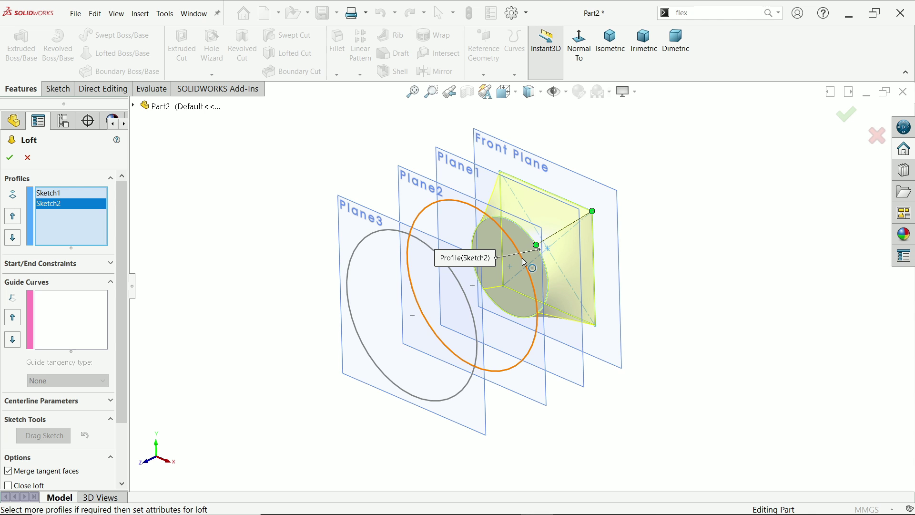
click(523, 258)
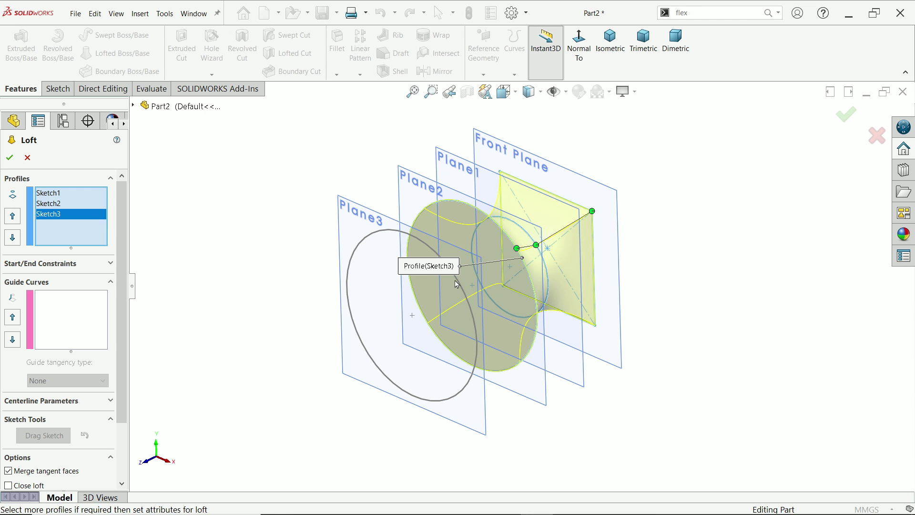
click(463, 284)
Step: Inspect the loft preview from front and isometric views, then accept Loft1
middle_drag(635, 294, 651, 268)
click(580, 46)
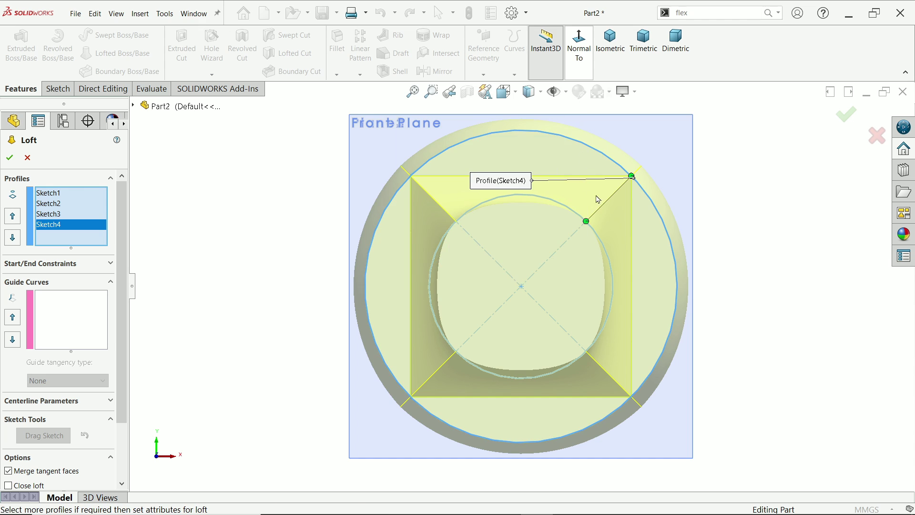
scroll(579, 248, down, 3)
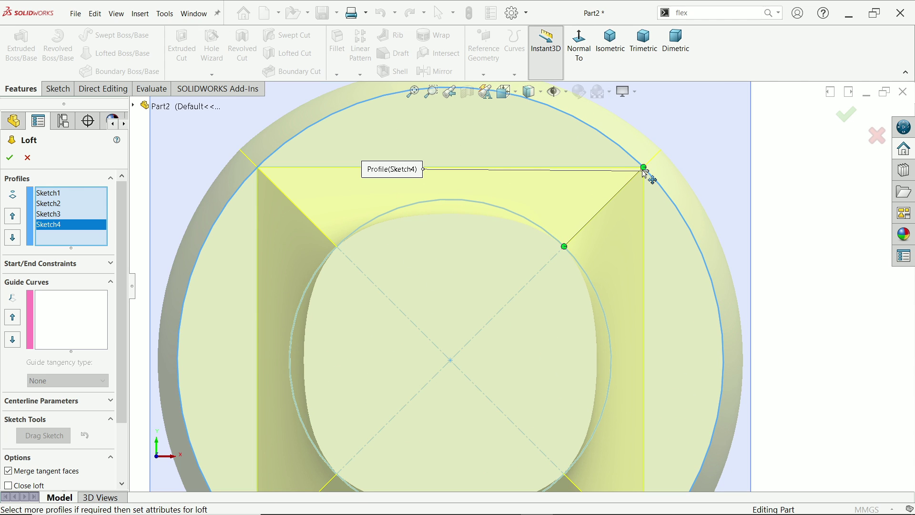
scroll(645, 171, down, 5)
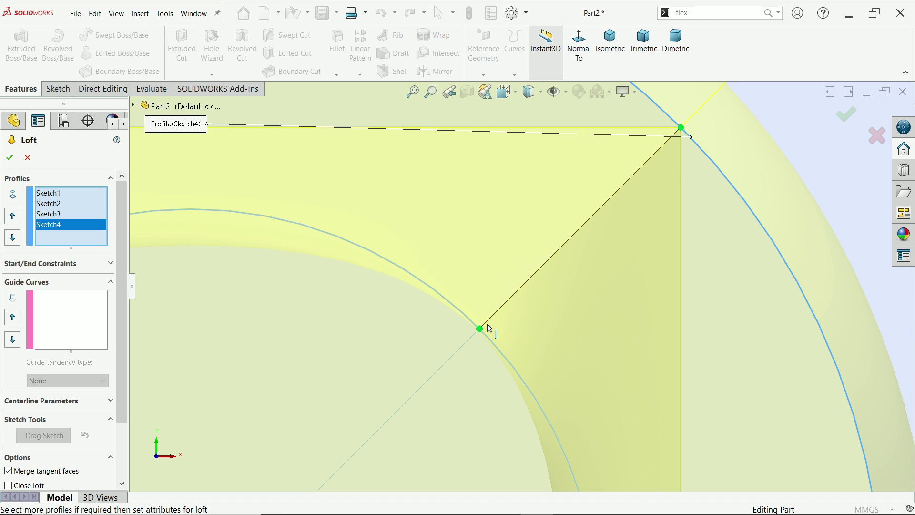
click(610, 42)
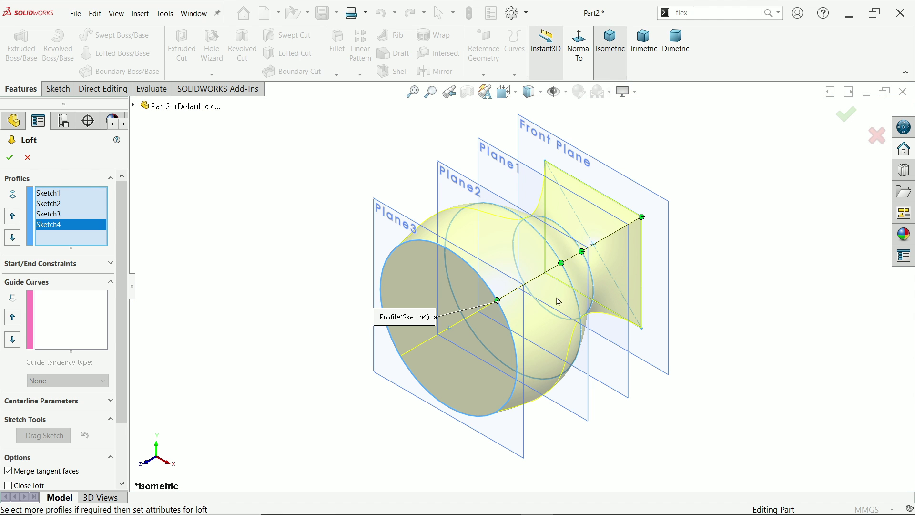
click(90, 264)
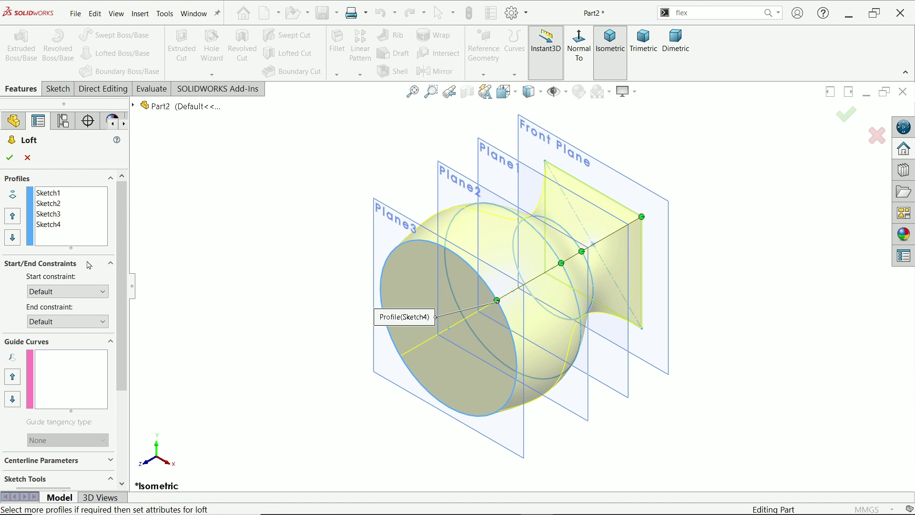
click(10, 158)
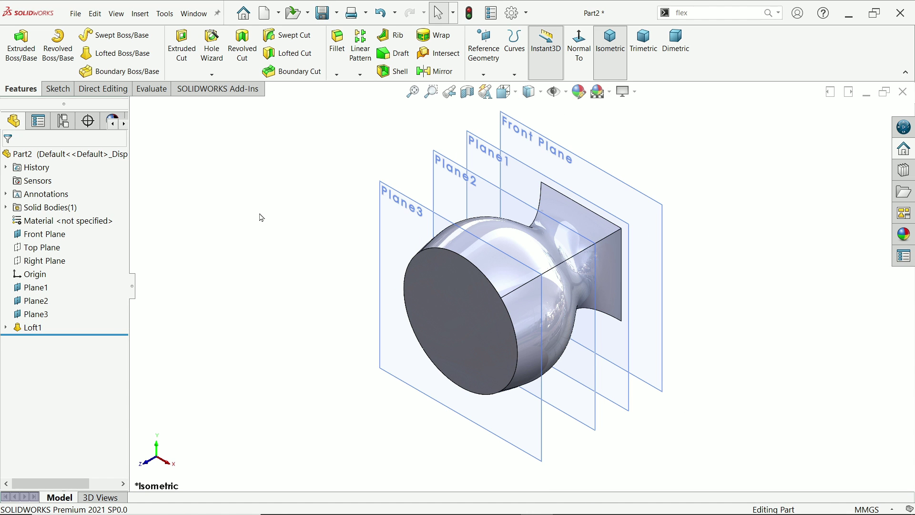
Step: Create Plane4 offset 200 mm from the loft's square end face
click(483, 74)
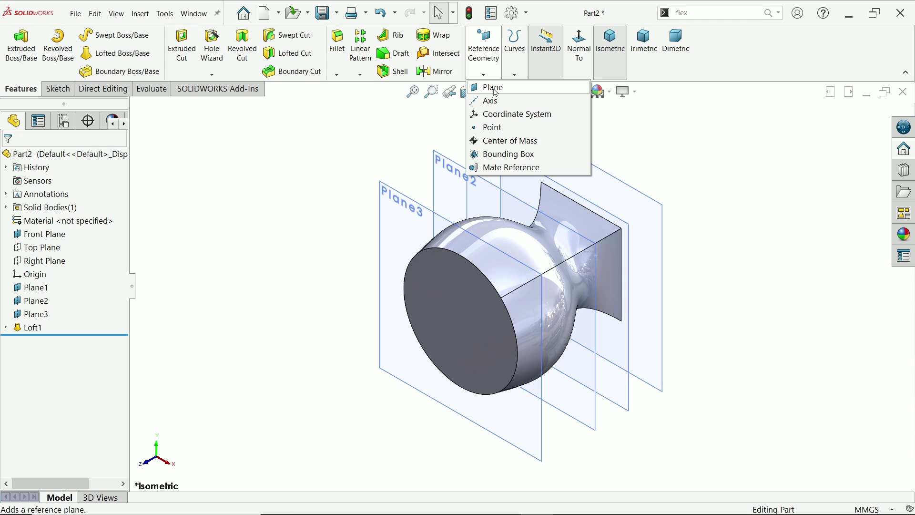
click(495, 91)
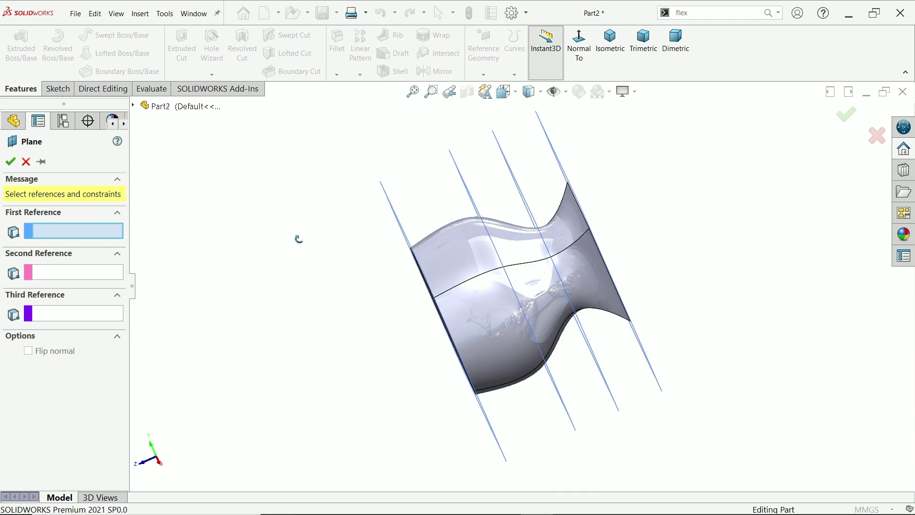
middle_drag(299, 238, 284, 243)
click(601, 253)
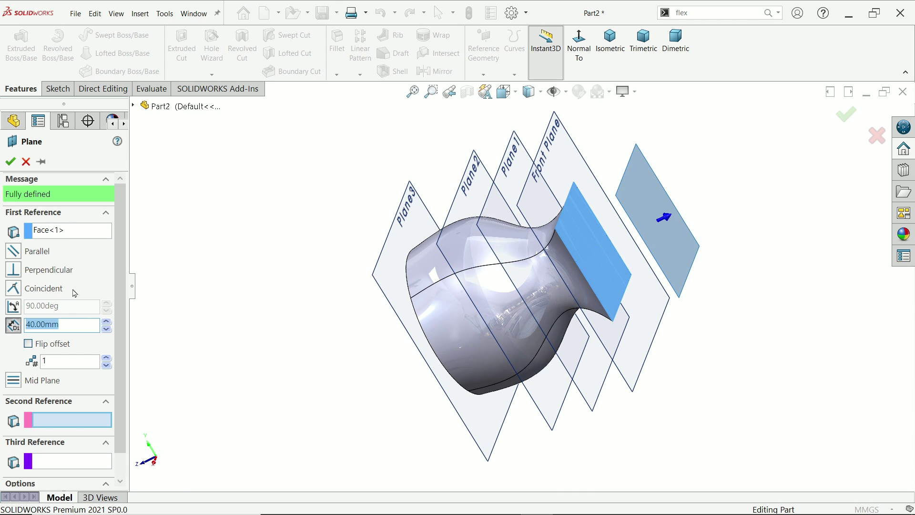
text(200)
key(Return)
click(610, 42)
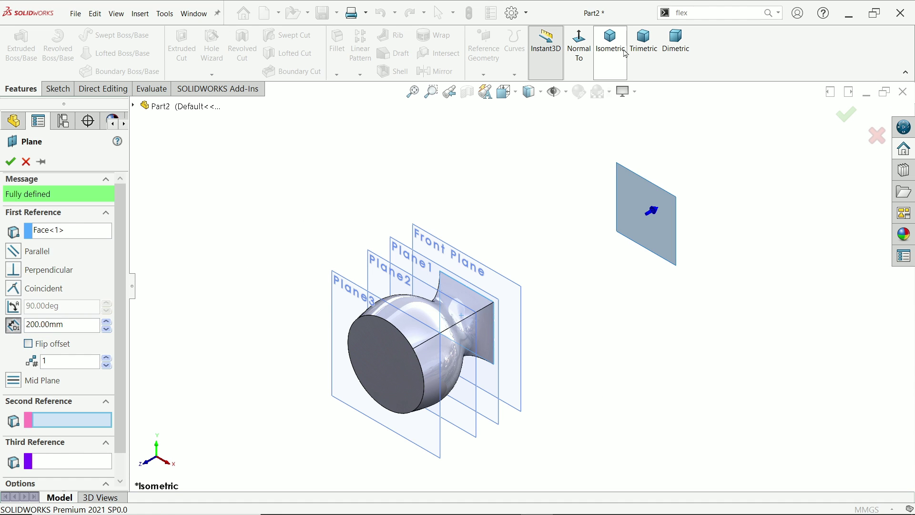
click(10, 162)
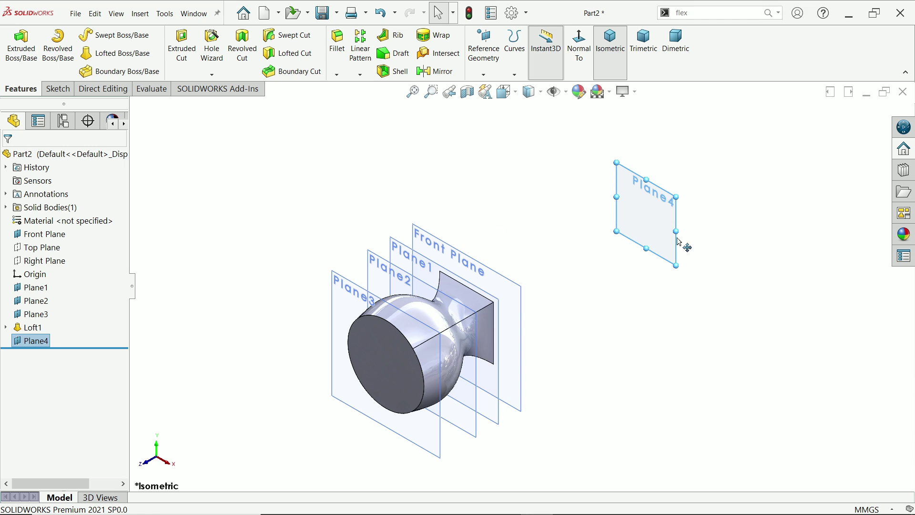
Step: Sketch a wide, flat centre rectangle at the origin on Plane4
click(60, 89)
click(16, 47)
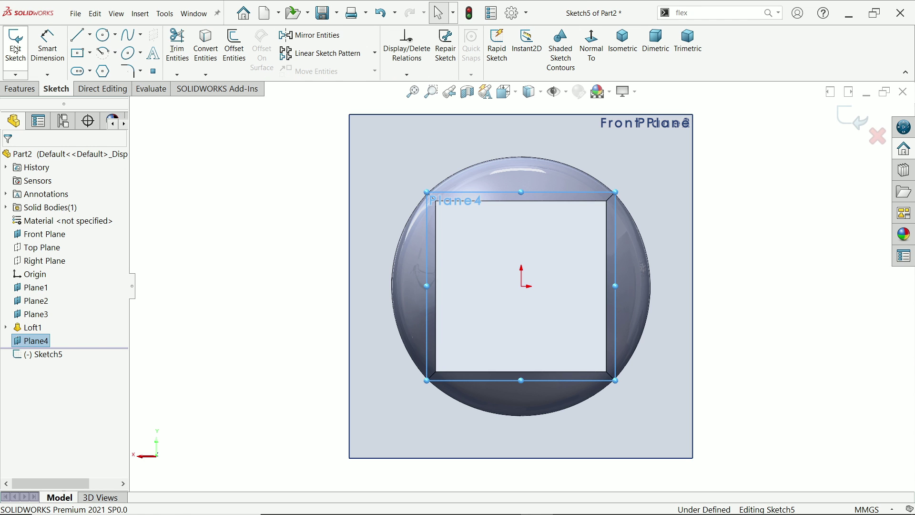
click(90, 53)
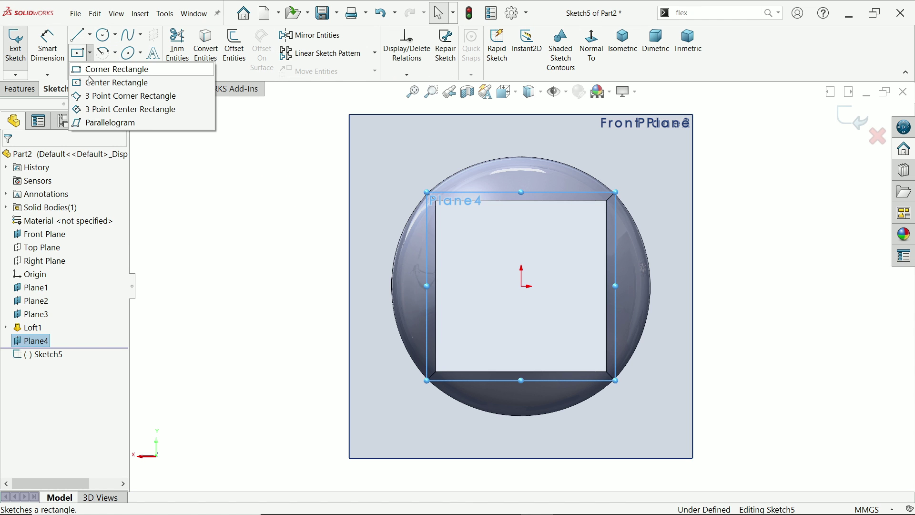
click(92, 82)
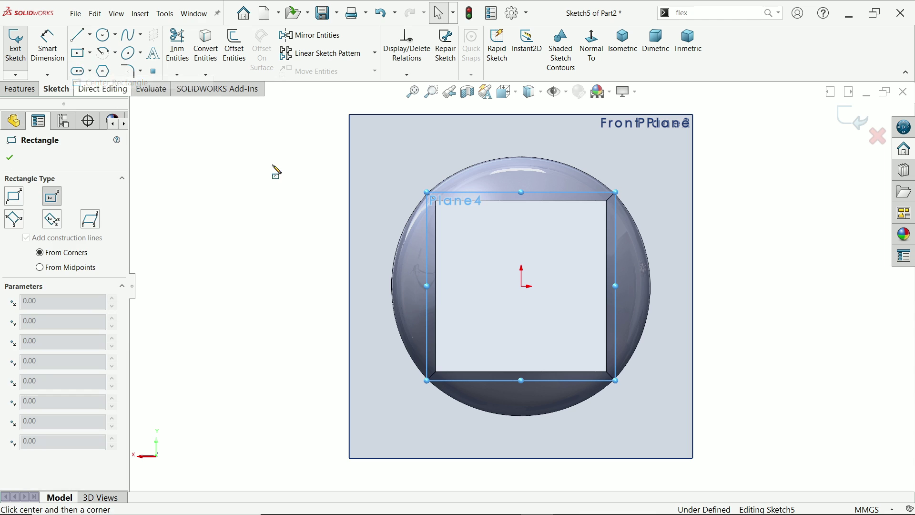
click(521, 286)
click(310, 260)
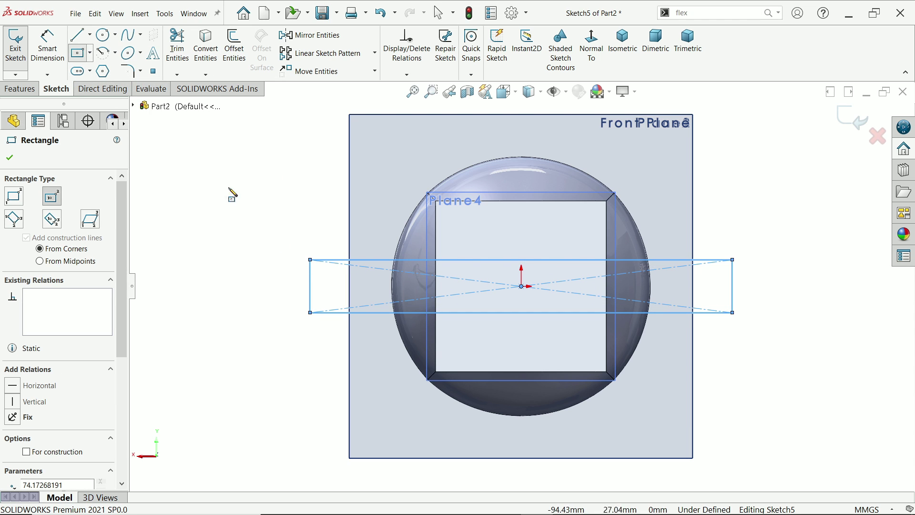
Step: Dimension the rectangle to 150 mm long by 5 mm high and exit Sketch5
click(54, 56)
click(460, 313)
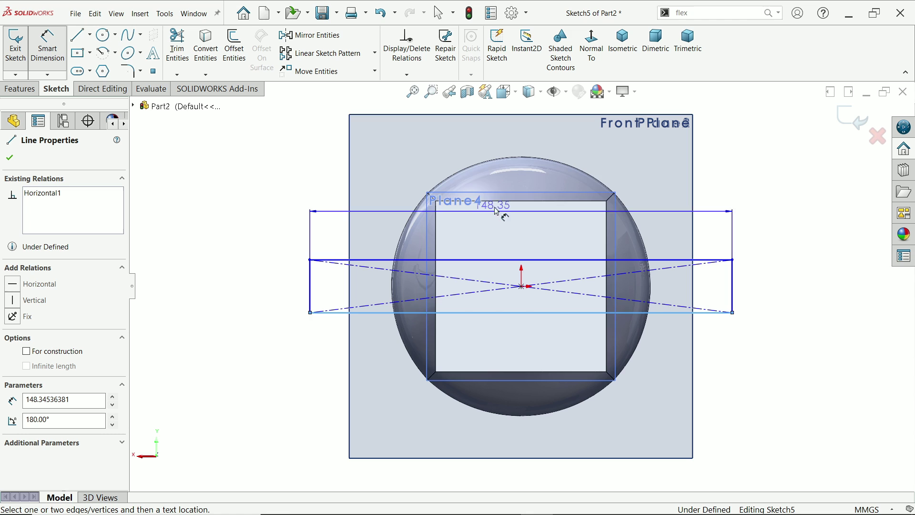
click(512, 162)
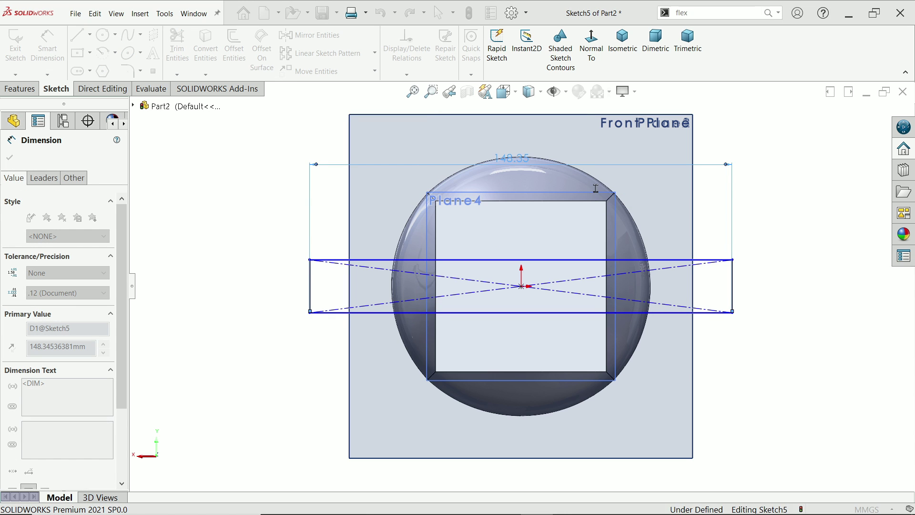
key(Return)
click(308, 286)
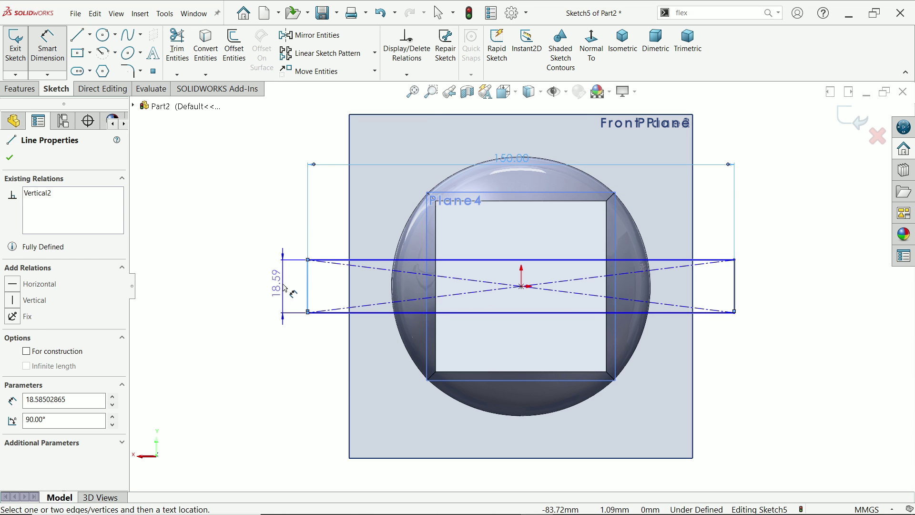
click(285, 289)
text(5.00mm)
key(Return)
scroll(520, 299, down, 2)
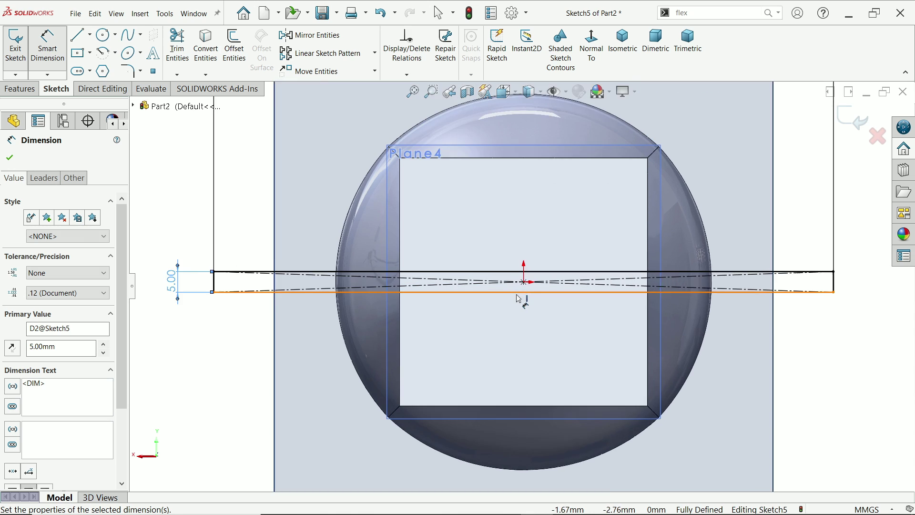
scroll(470, 300, up, 3)
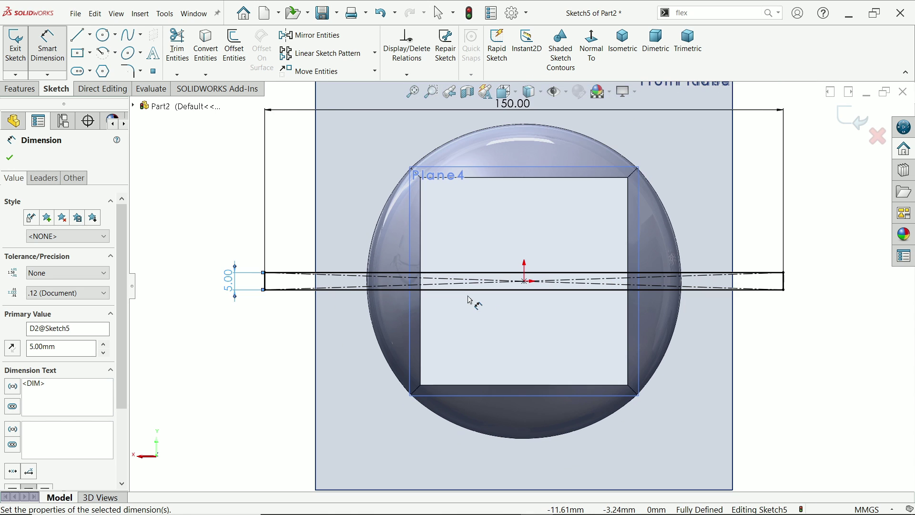
scroll(469, 300, up, 2)
click(841, 113)
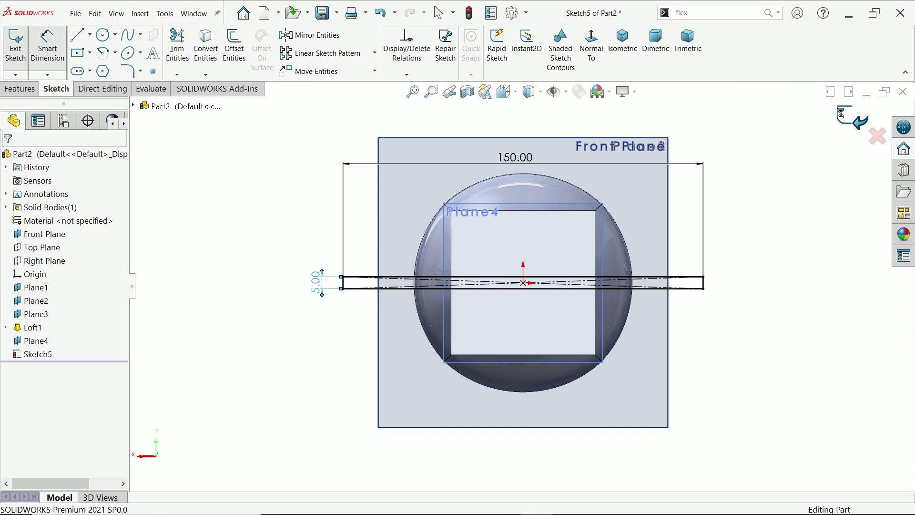
Step: Start a loft using the square neck end face and Sketch5 as profiles
click(630, 56)
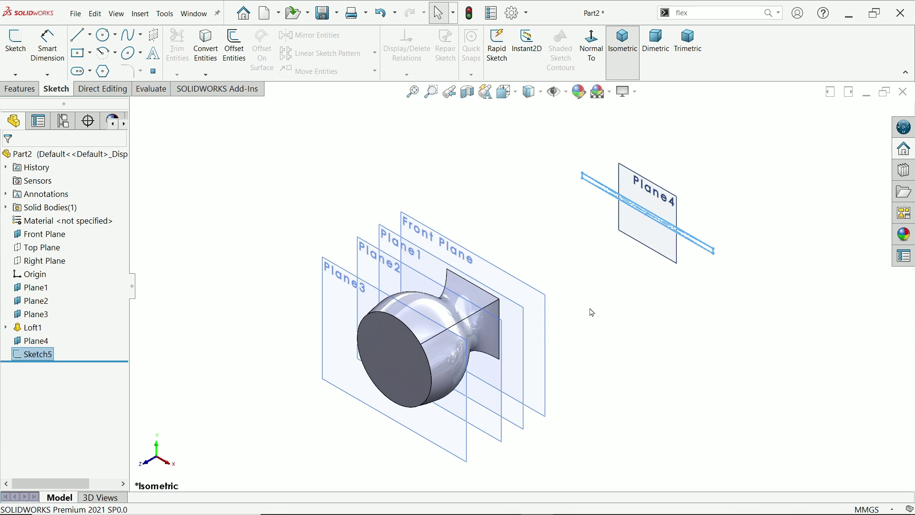
scroll(592, 312, down, 1)
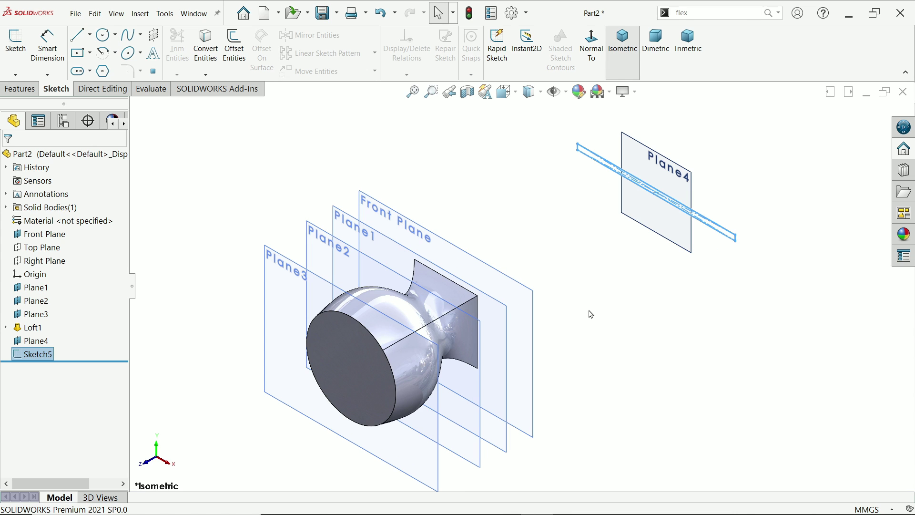
click(22, 89)
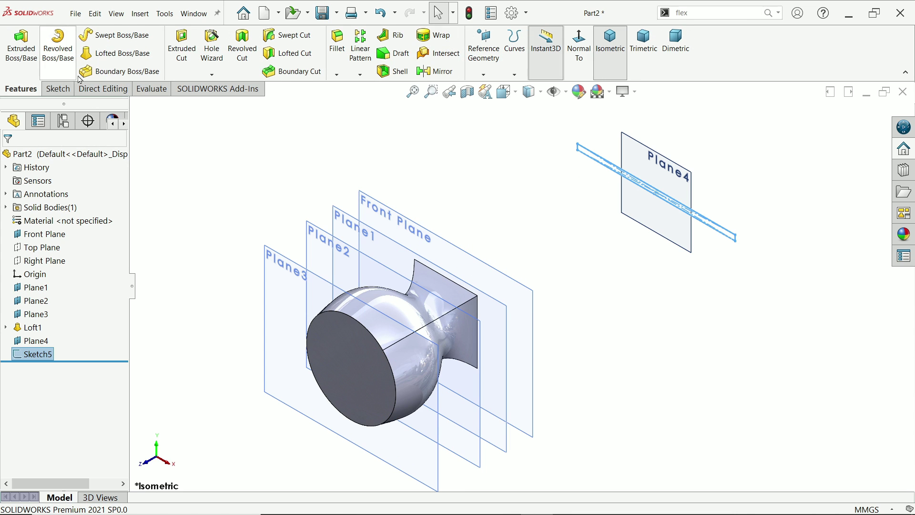
click(113, 61)
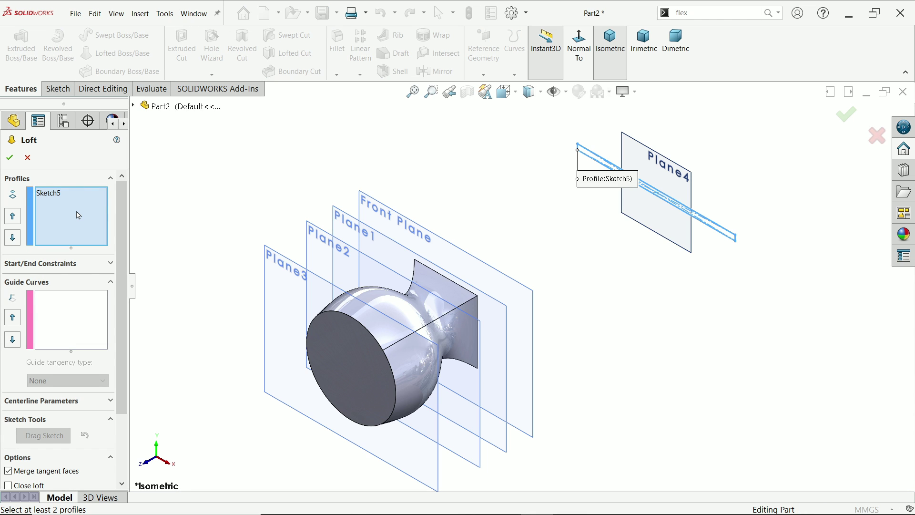
right_click(79, 215)
click(100, 217)
middle_drag(433, 232, 395, 279)
click(457, 303)
middle_drag(466, 300, 578, 284)
scroll(700, 265, down, 3)
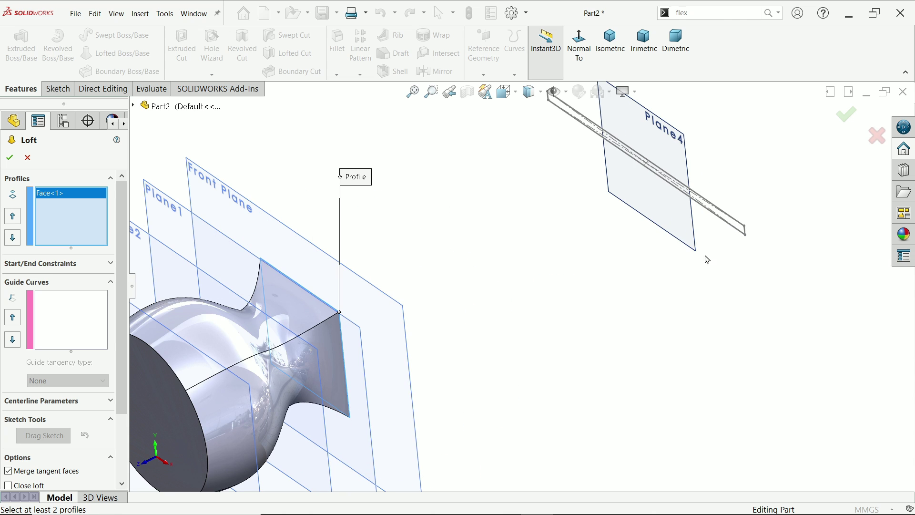
click(746, 228)
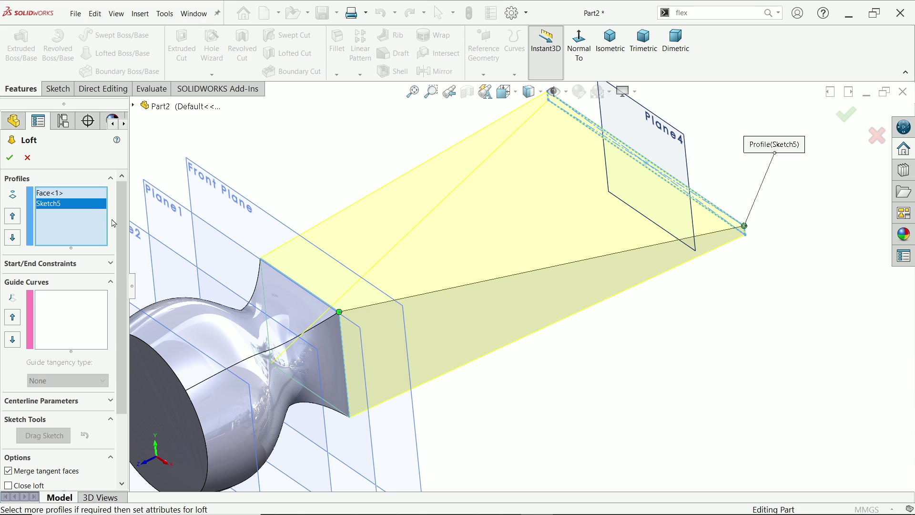
Step: Snap the loft connector to the matching corner and accept Loft2
right_click(81, 223)
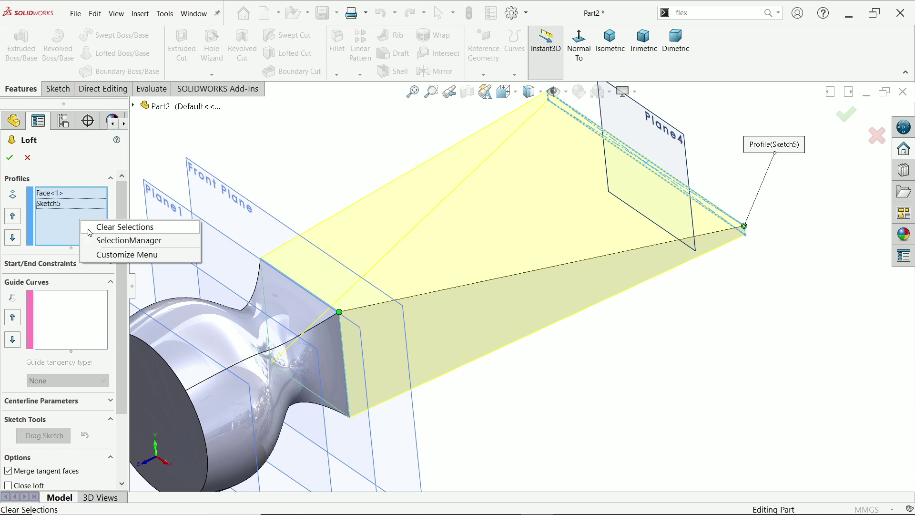
click(523, 383)
drag(340, 313, 350, 417)
mouse_move(744, 226)
mouse_down()
mouse_move(756, 238)
mouse_move(746, 235)
mouse_up()
mouse_move(757, 318)
middle_down()
mouse_move(734, 305)
mouse_move(758, 301)
middle_up()
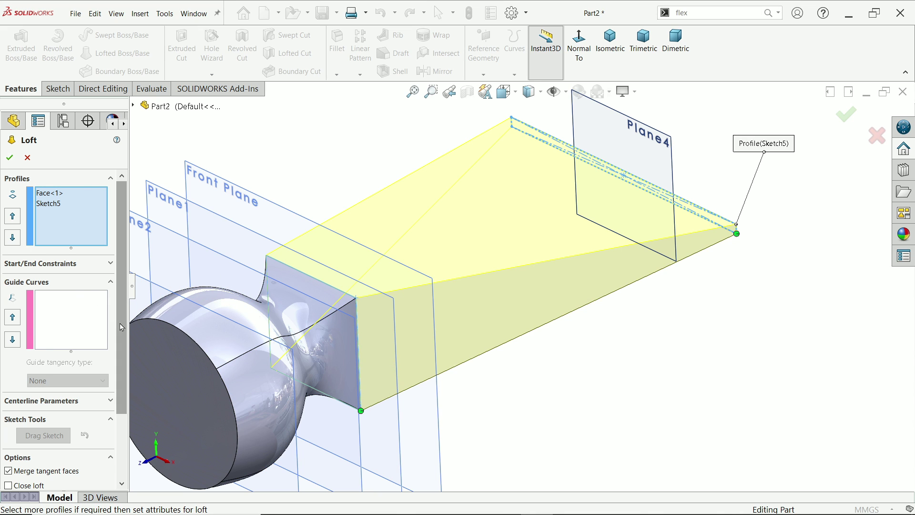
click(11, 177)
click(9, 157)
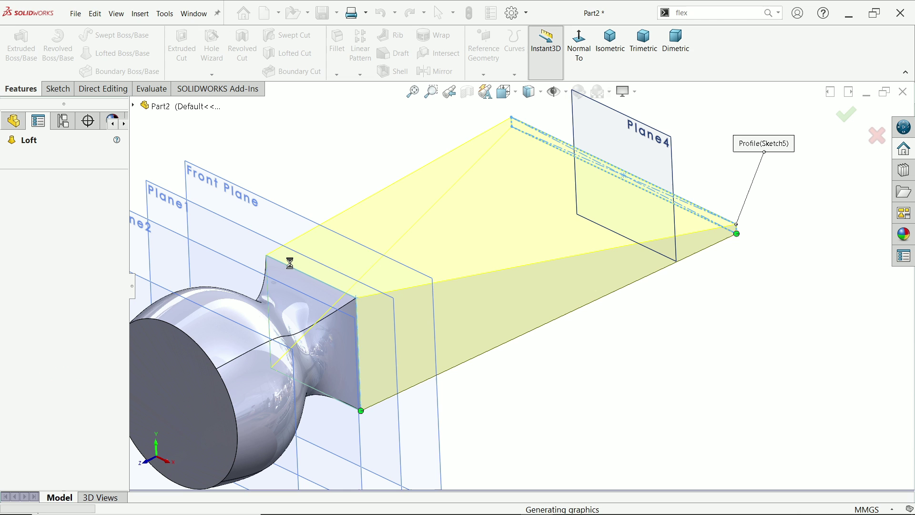
Step: Deselect Loft2, fit the model in view, and look up Flex in the command search
click(621, 333)
key(f)
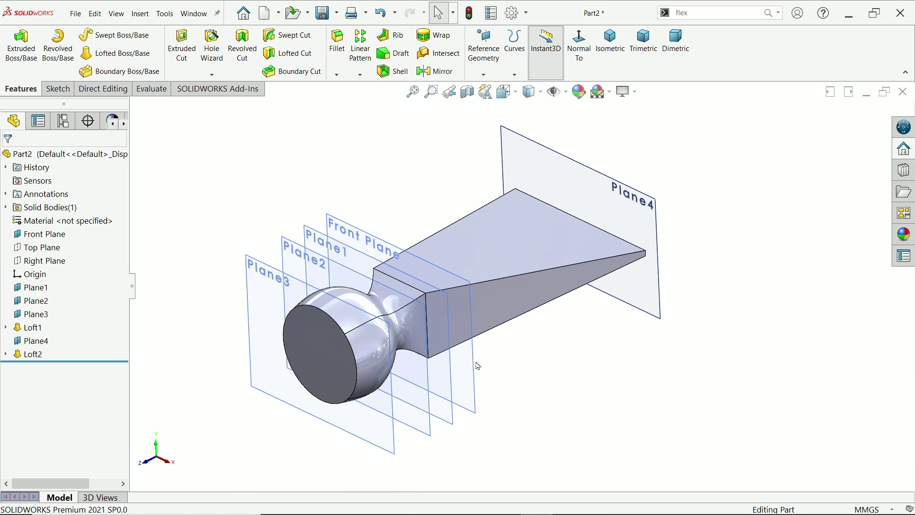
middle_drag(539, 358, 519, 300)
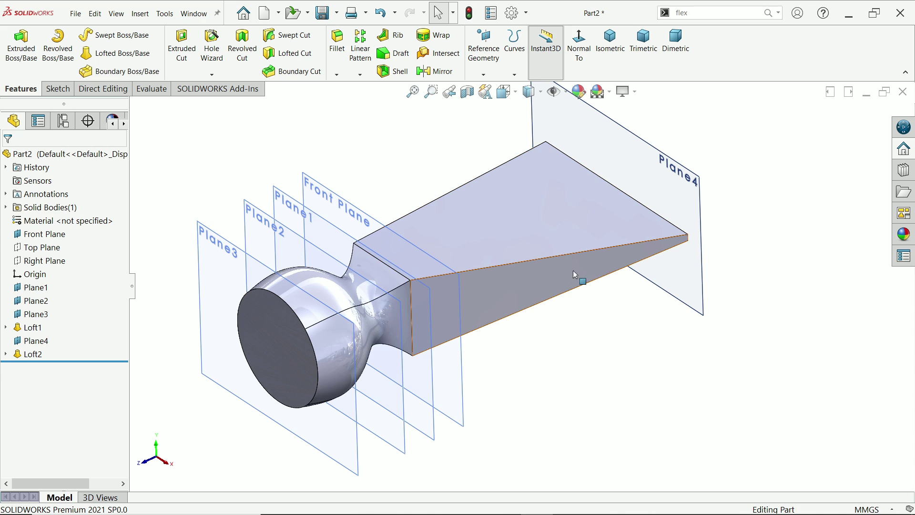
click(717, 13)
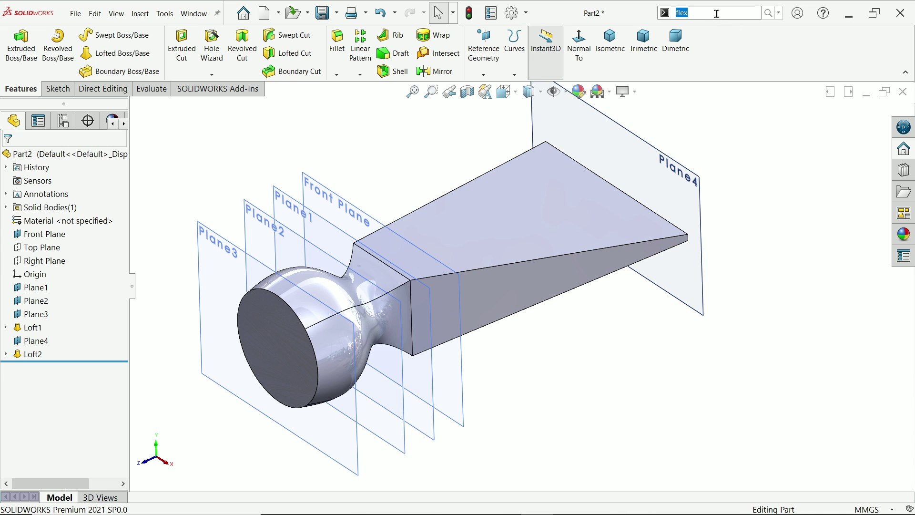
click(769, 14)
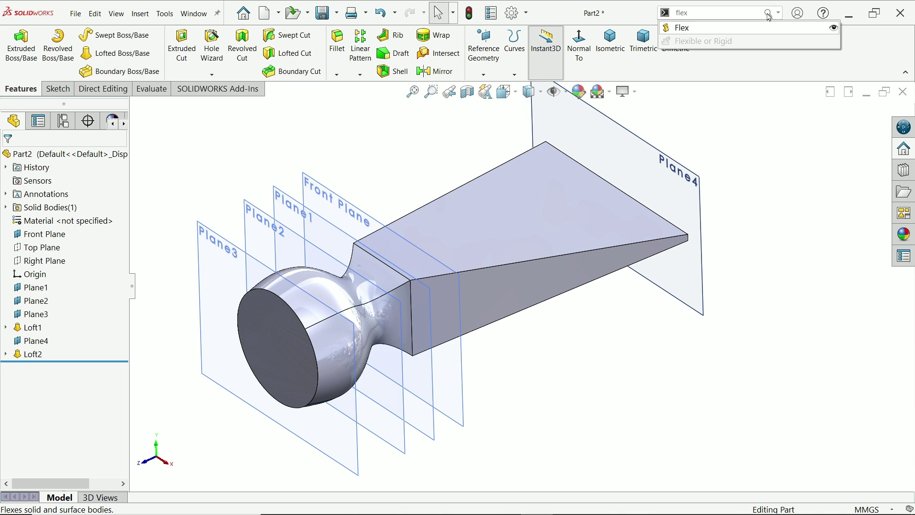
click(834, 28)
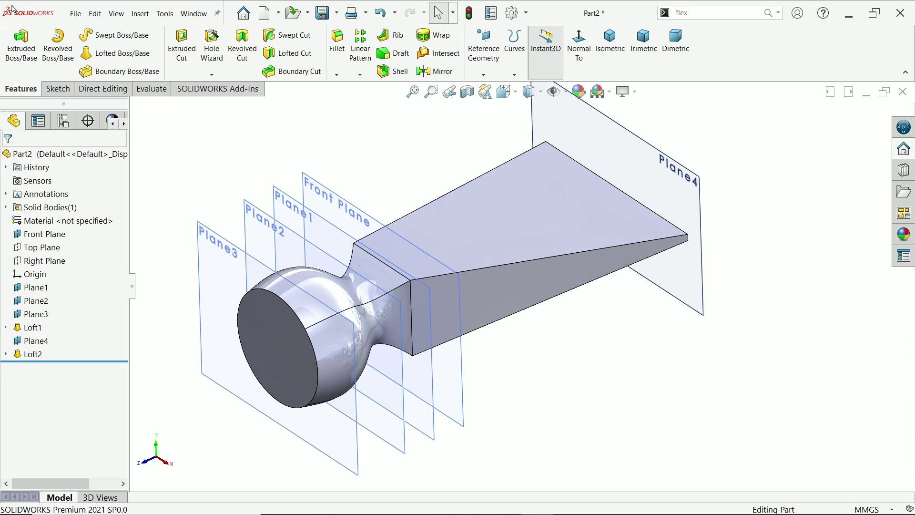
Step: Start a Flex feature from the Insert > Features menu
click(140, 14)
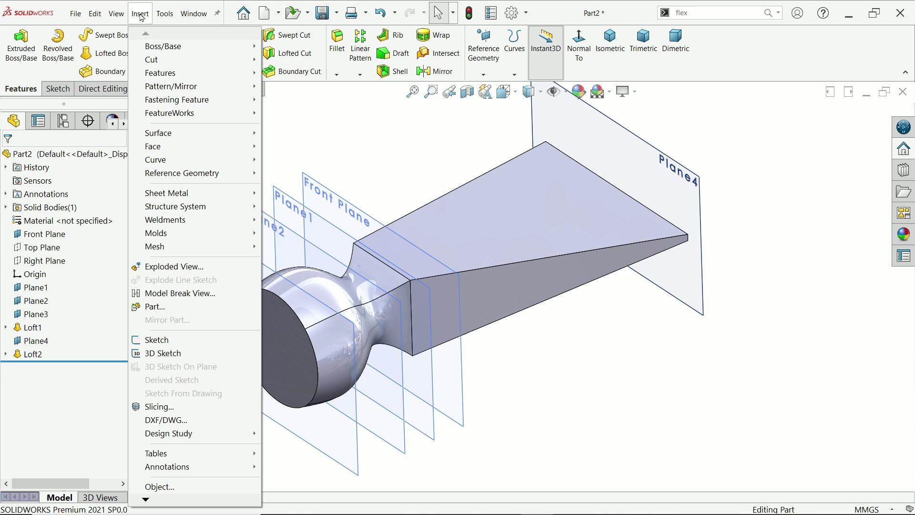
mouse_move(224, 73)
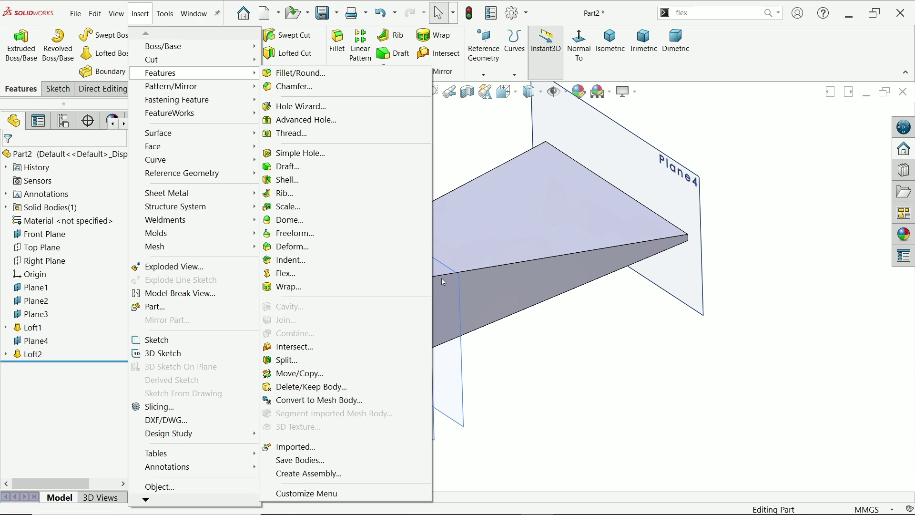
click(286, 275)
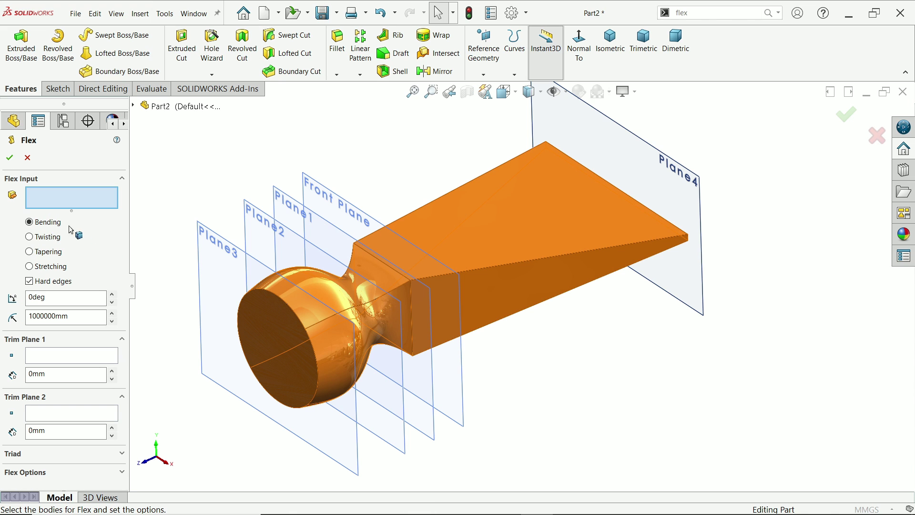
Step: Choose Loft2 as the body to flex
click(123, 339)
click(122, 357)
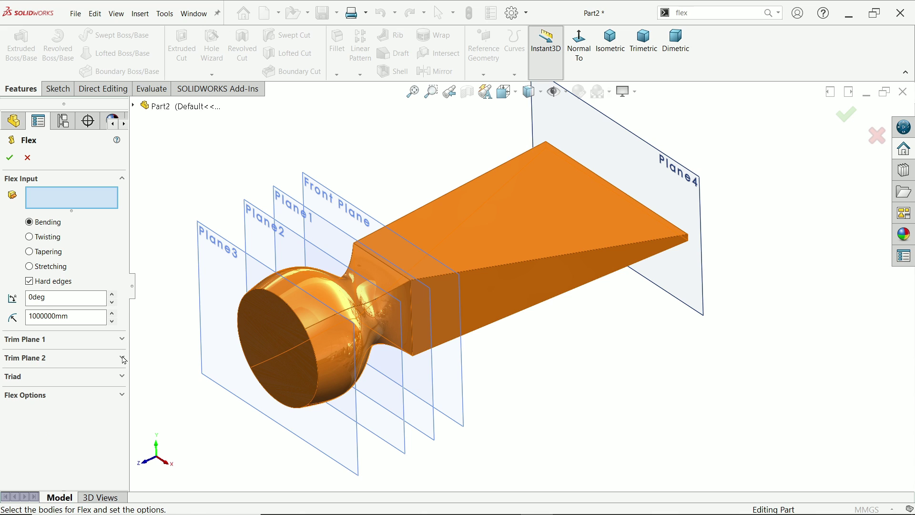
click(122, 179)
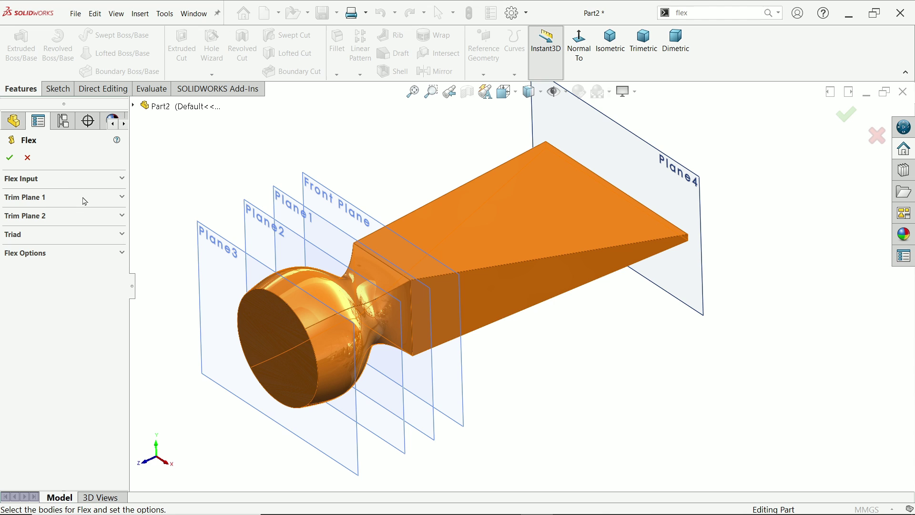
click(58, 181)
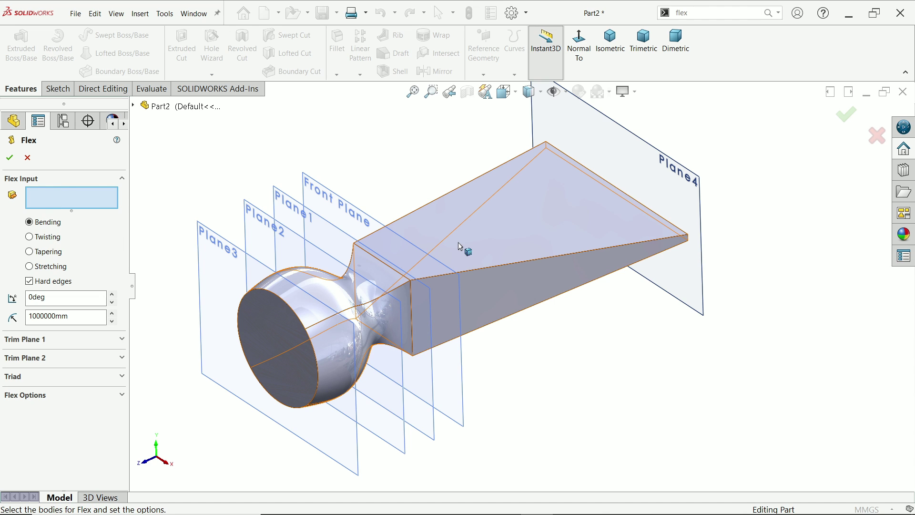
click(464, 251)
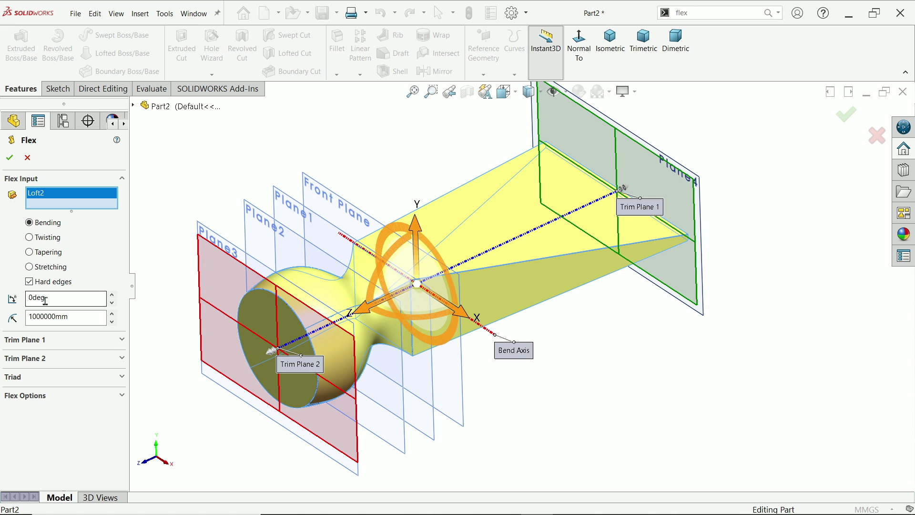
Step: Expand both trim plane sections and make Trim Plane 2 ready for a selection
click(48, 340)
click(45, 397)
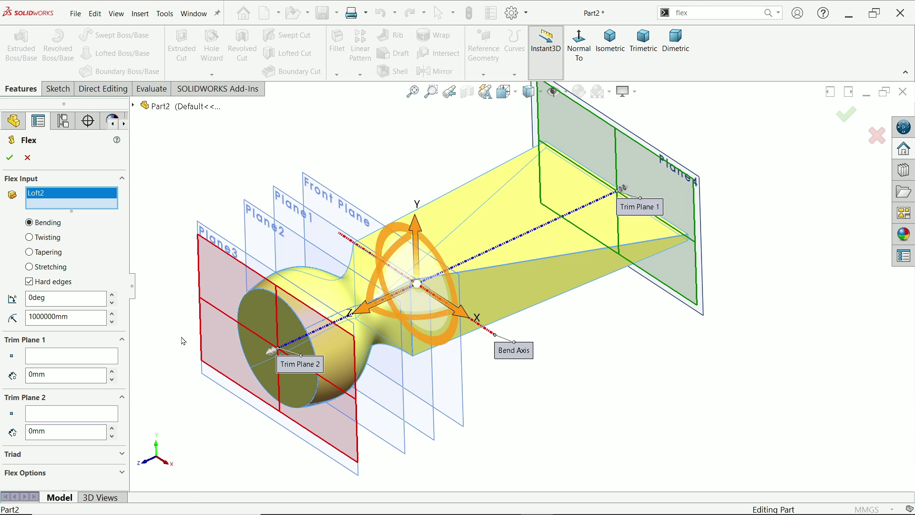
scroll(524, 291, up, 3)
scroll(443, 321, down, 5)
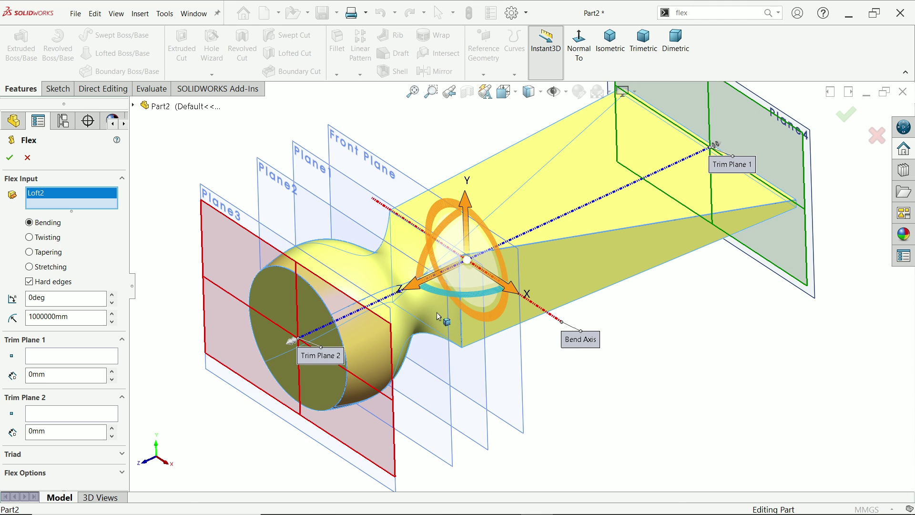
click(56, 418)
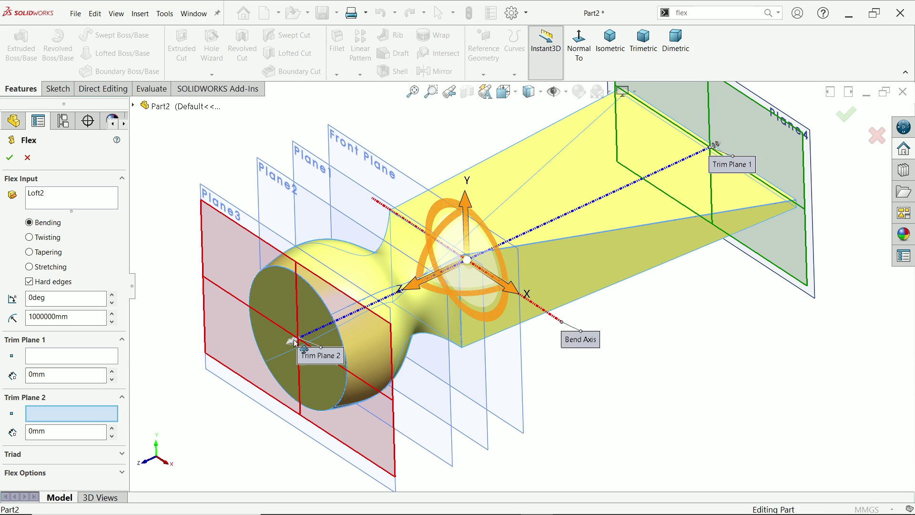
scroll(444, 253, down, 1)
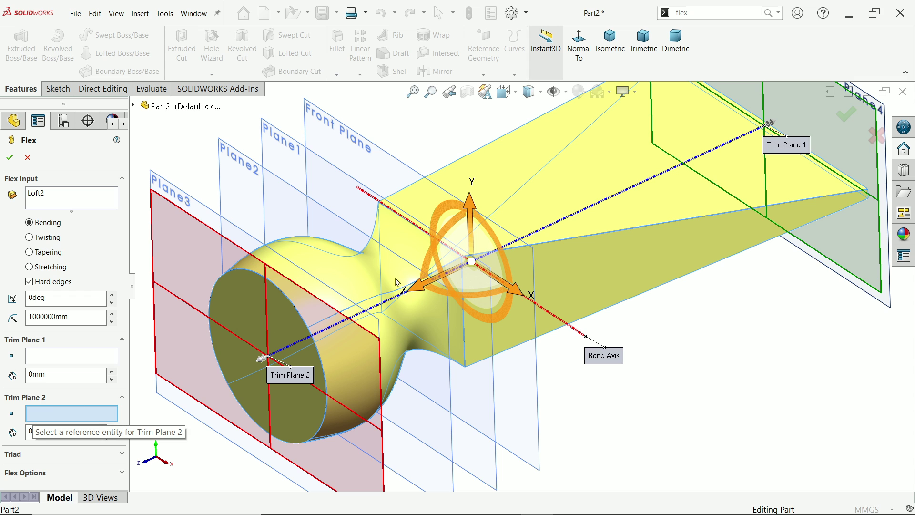
scroll(480, 261, down, 4)
scroll(495, 266, down, 2)
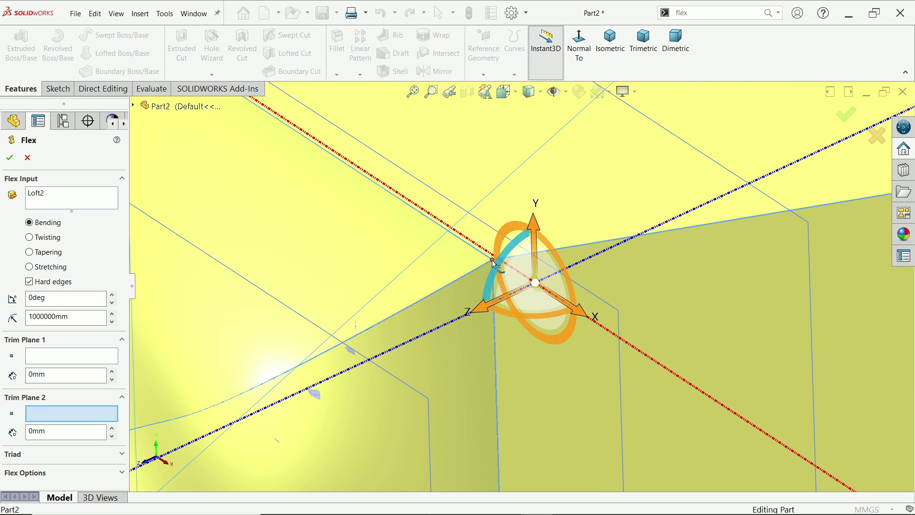
Step: Set Trim Plane 2 to Vertex<1> on the loft, 90mm from the triad
click(494, 262)
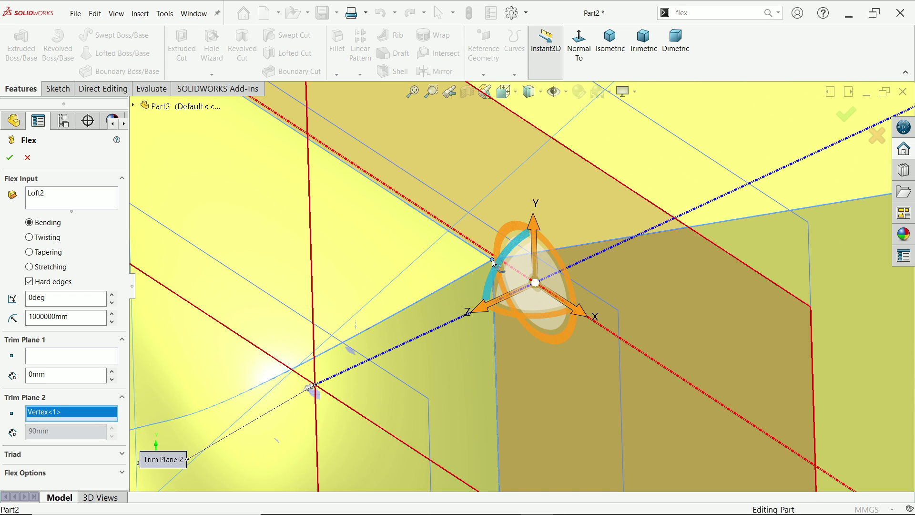
scroll(494, 262, up, 6)
middle_drag(494, 261, 402, 359)
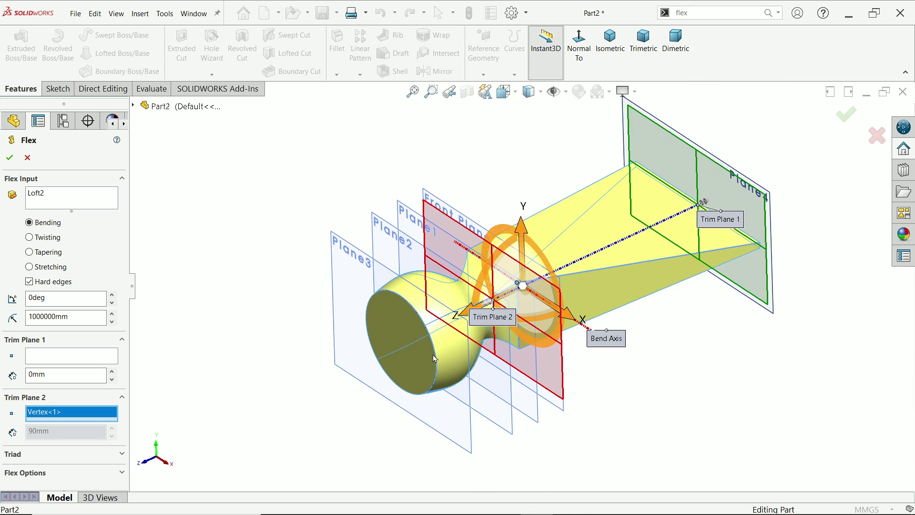
scroll(403, 358, down, 1)
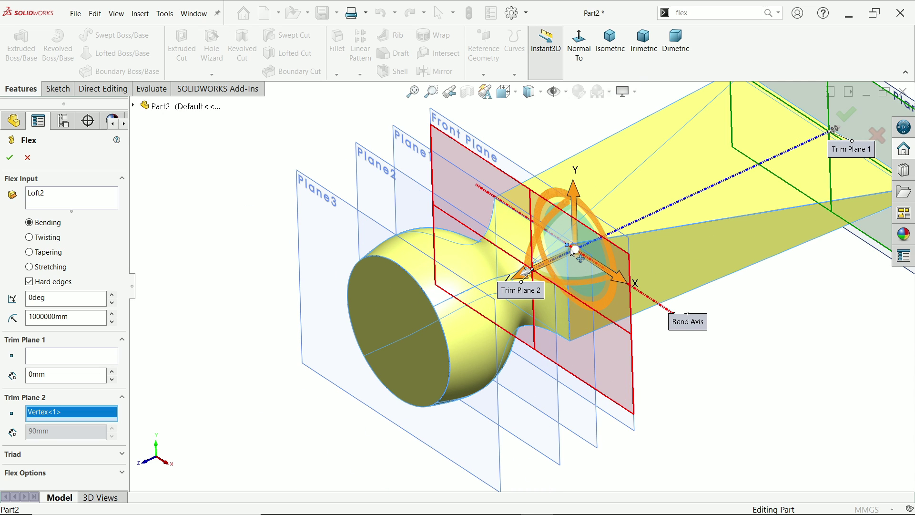
scroll(552, 287, down, 1)
scroll(552, 286, up, 3)
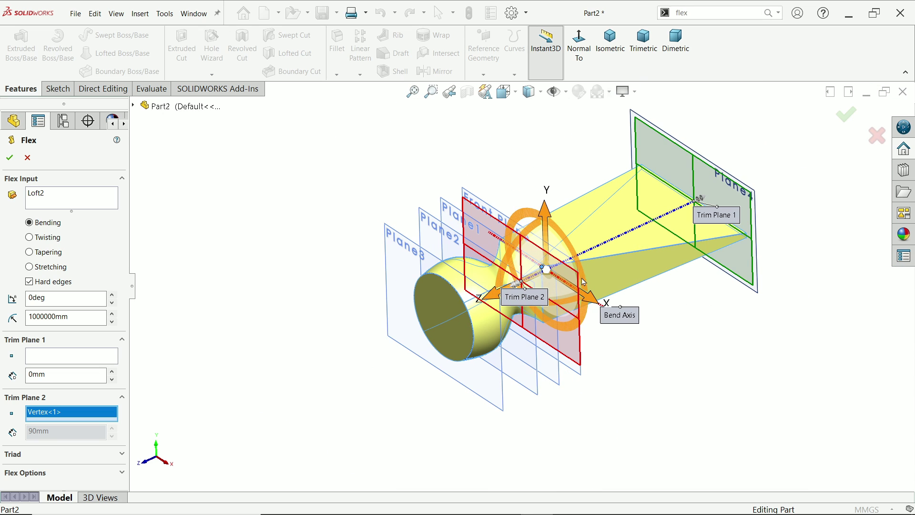
scroll(672, 231, down, 1)
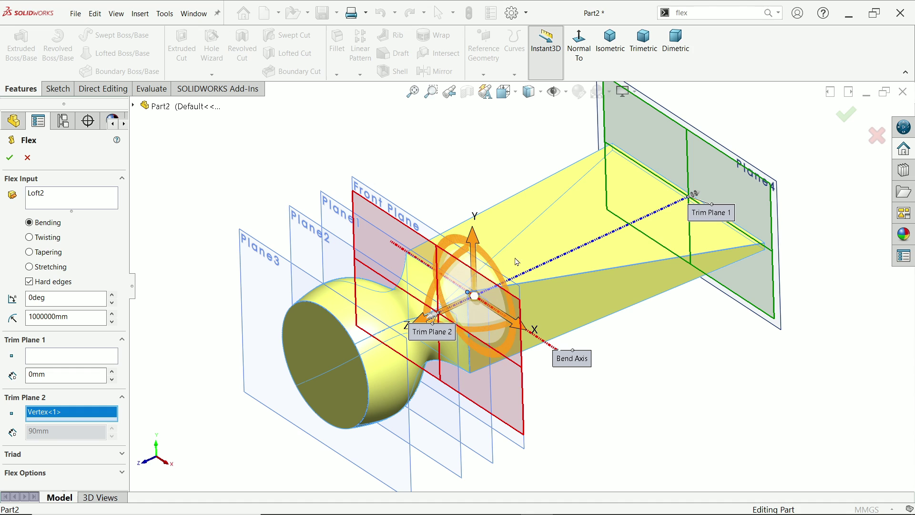
Step: Align the flex triad to the part's Right Plane
right_click(474, 299)
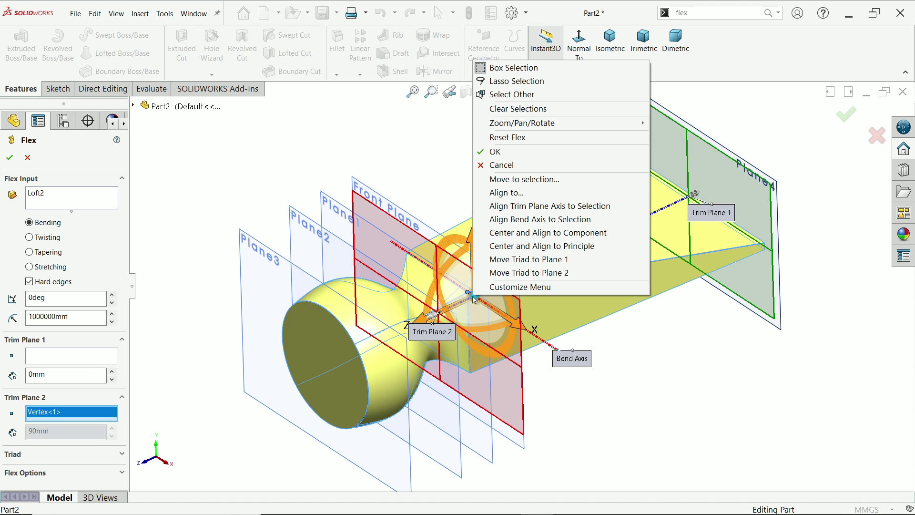
click(513, 193)
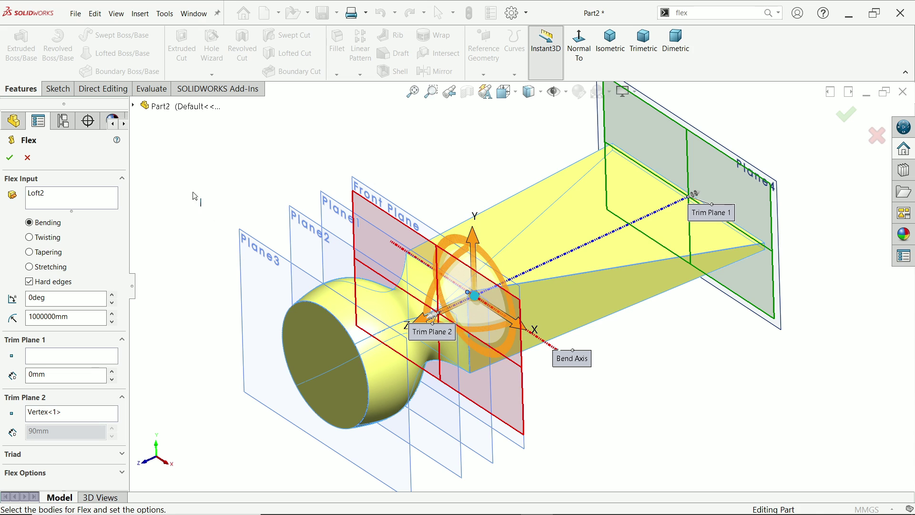
click(134, 106)
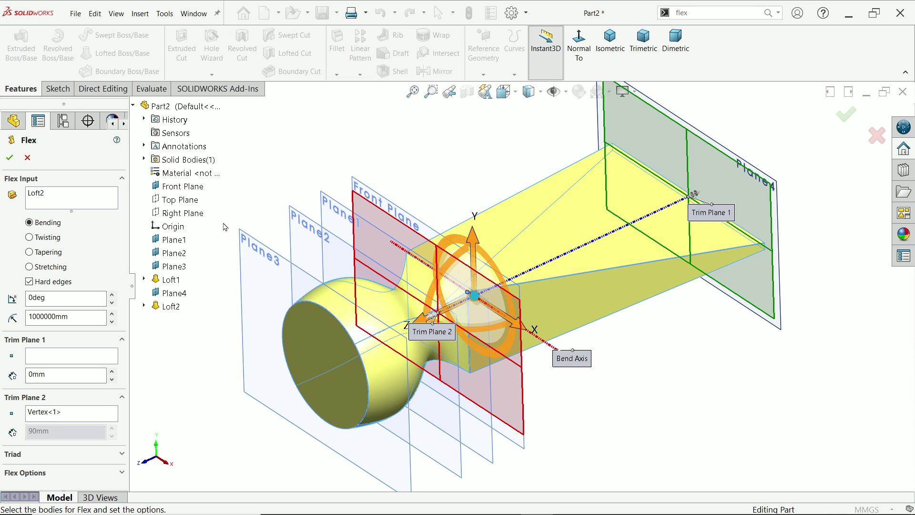
click(195, 221)
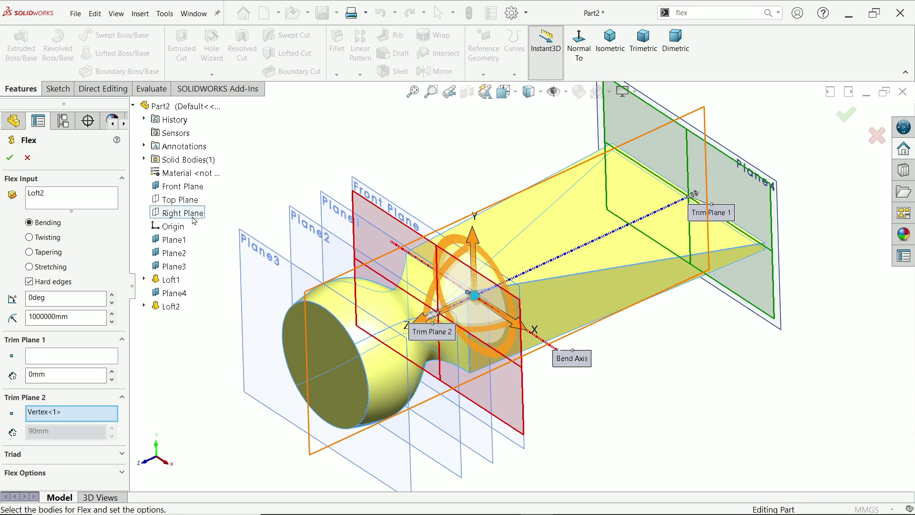
Step: Move the triad to Trim Plane 2 and drag the trim plane to bend the claw about 7.46deg
right_click(475, 294)
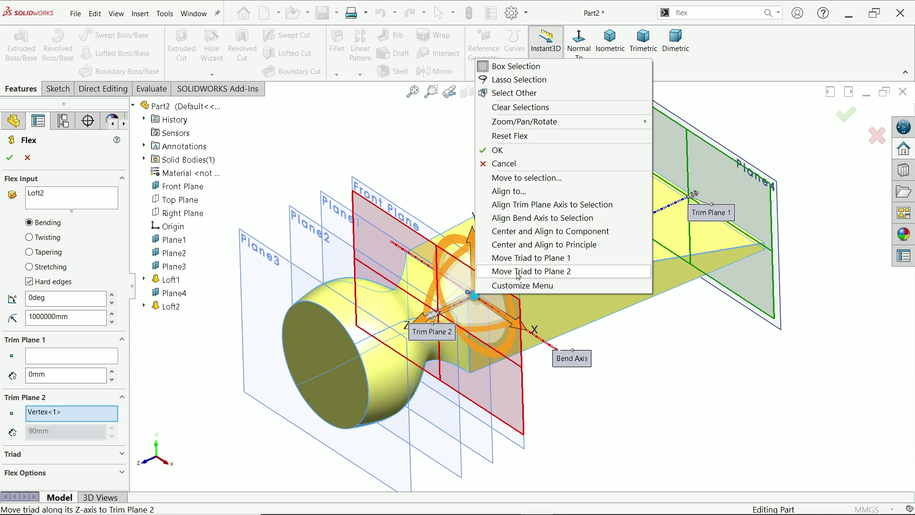
click(551, 274)
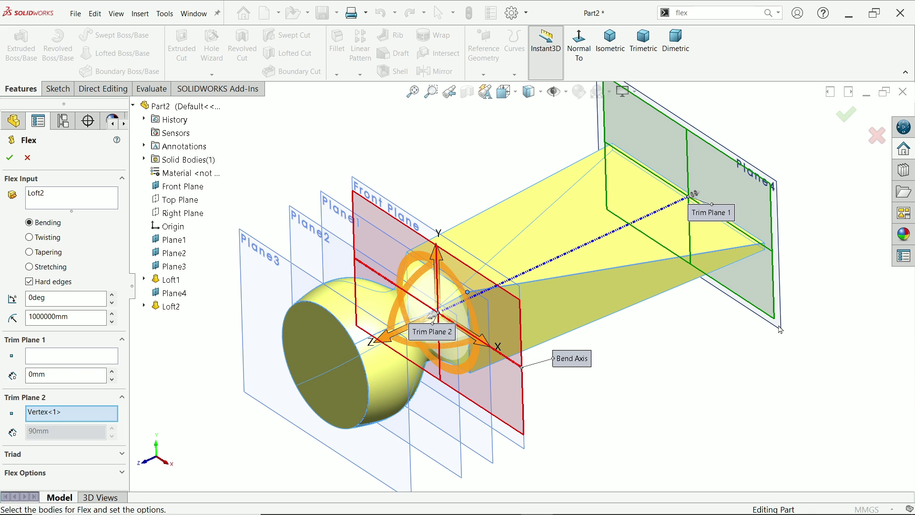
drag(780, 388, 717, 379)
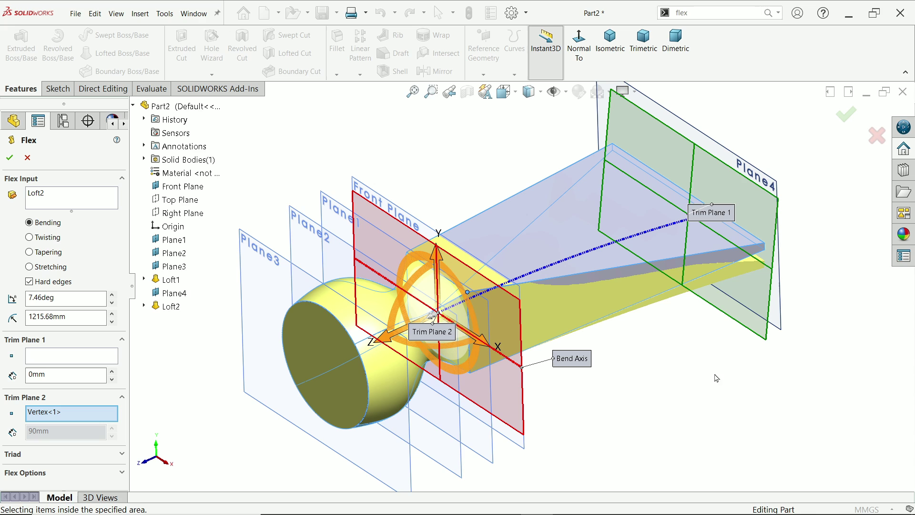
Step: Set the flex bend radius to 300mm and the bend angle to 40deg
drag(67, 299, 1, 292)
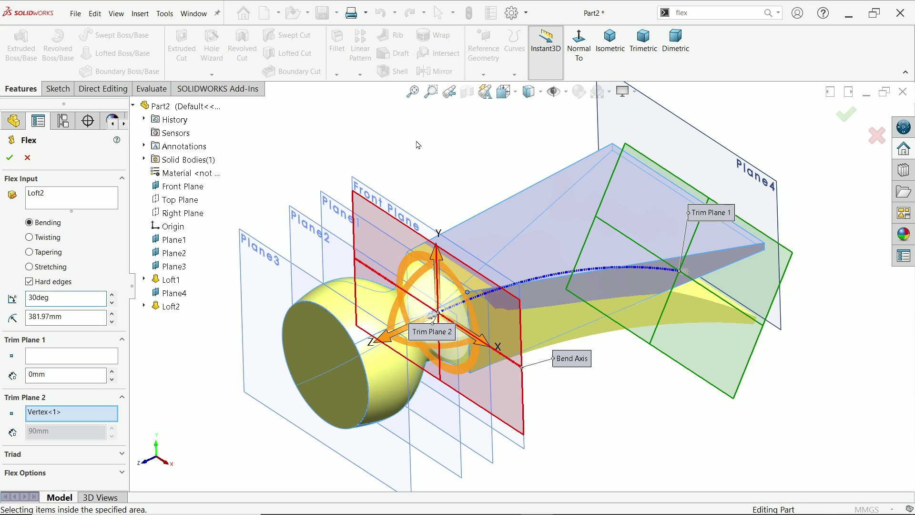
double_click(71, 316)
text(300)
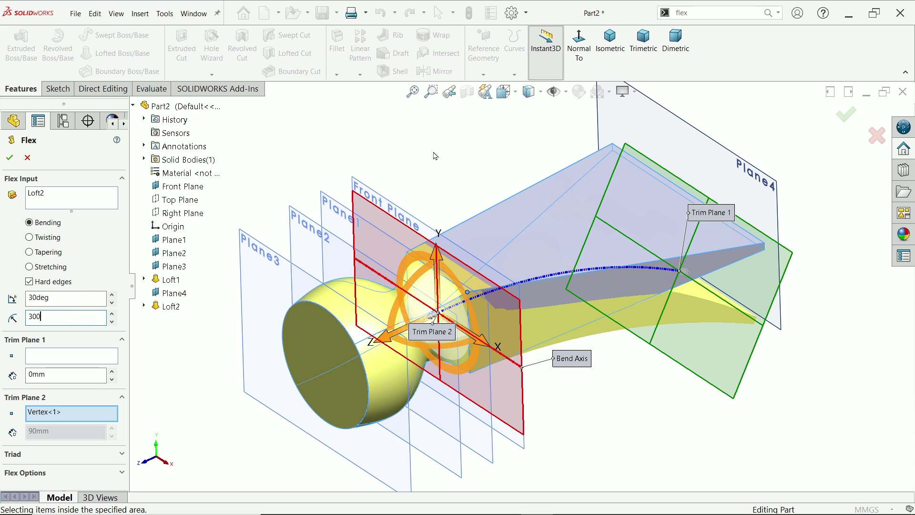
key(Return)
double_click(67, 299)
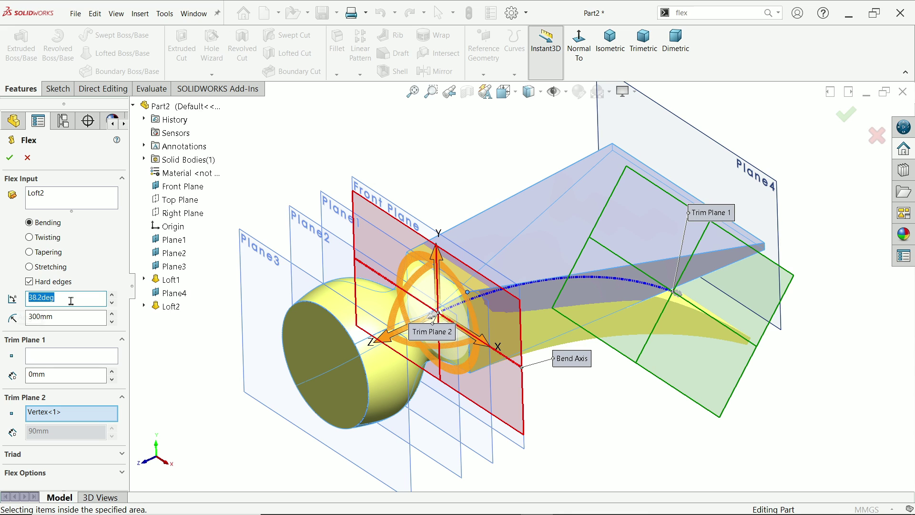
text(40)
key(Return)
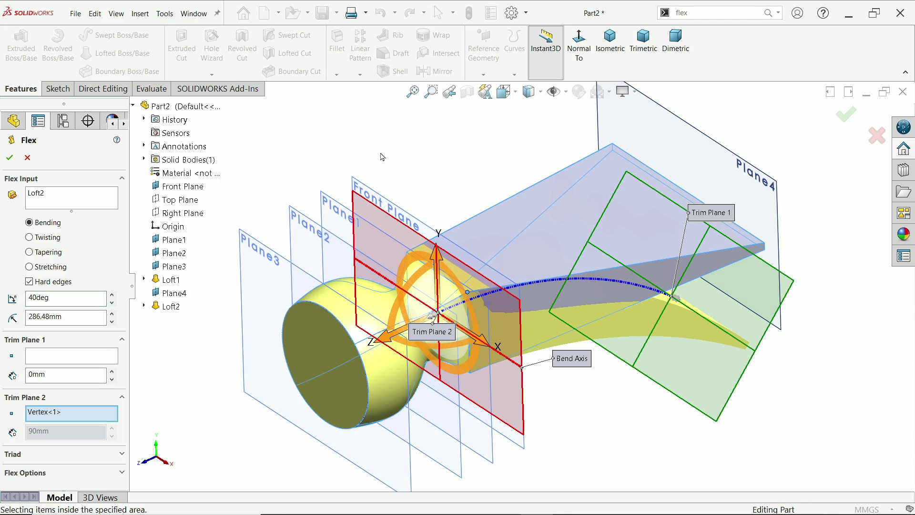
Step: Reduce the bend angle to 25deg
mouse_move(500, 147)
middle_down()
mouse_move(461, 82)
mouse_move(443, 96)
mouse_move(496, 149)
middle_up()
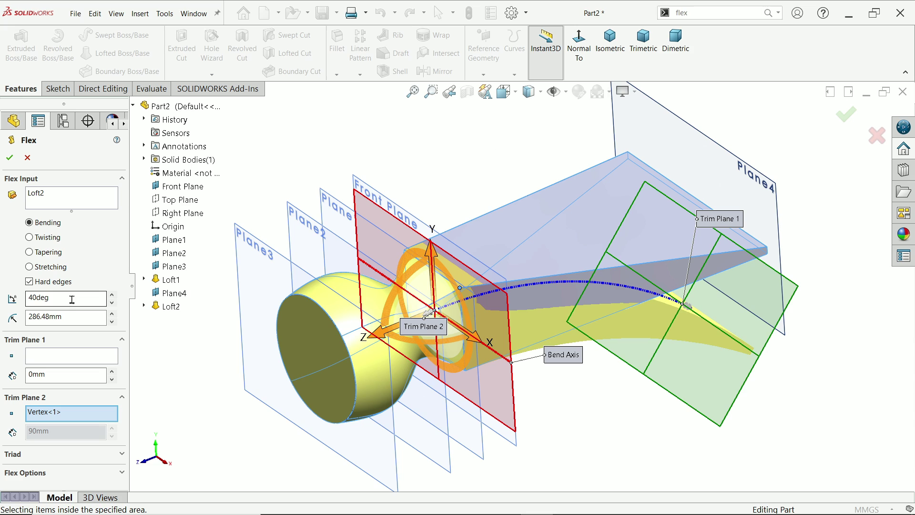
drag(71, 298, 18, 297)
text(25)
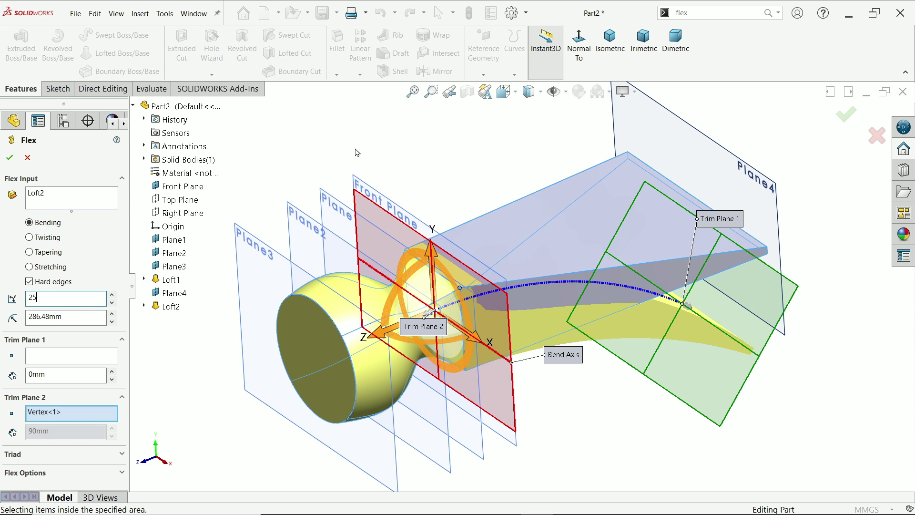
key(Return)
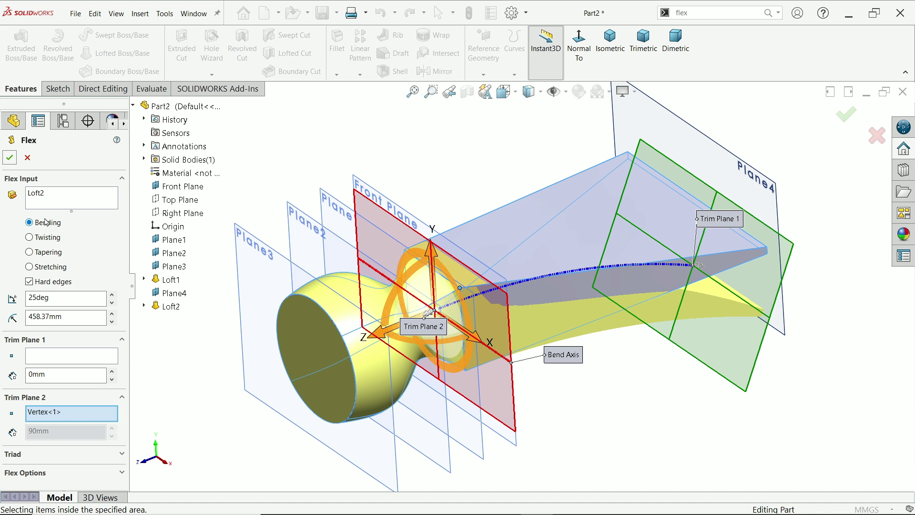
Step: Accept Flex1, then apply a yellow appearance to the whole hammer part
click(9, 157)
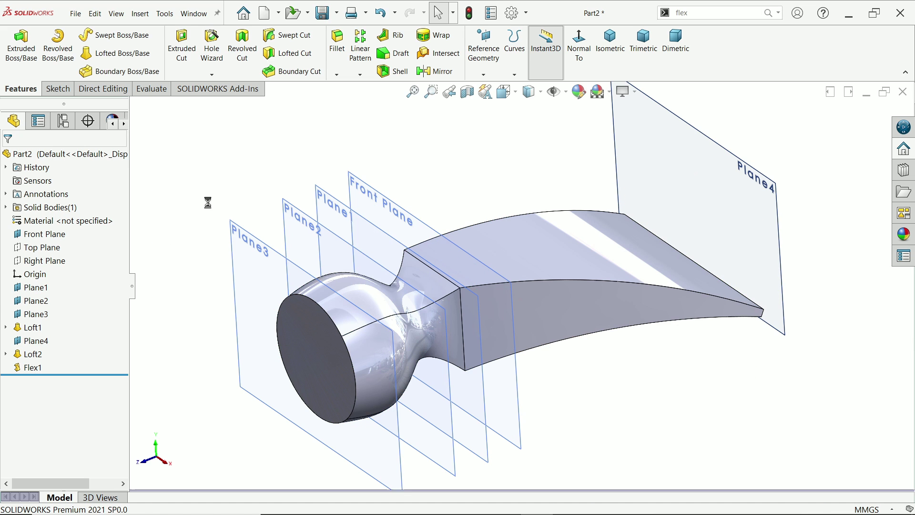
scroll(519, 281, up, 2)
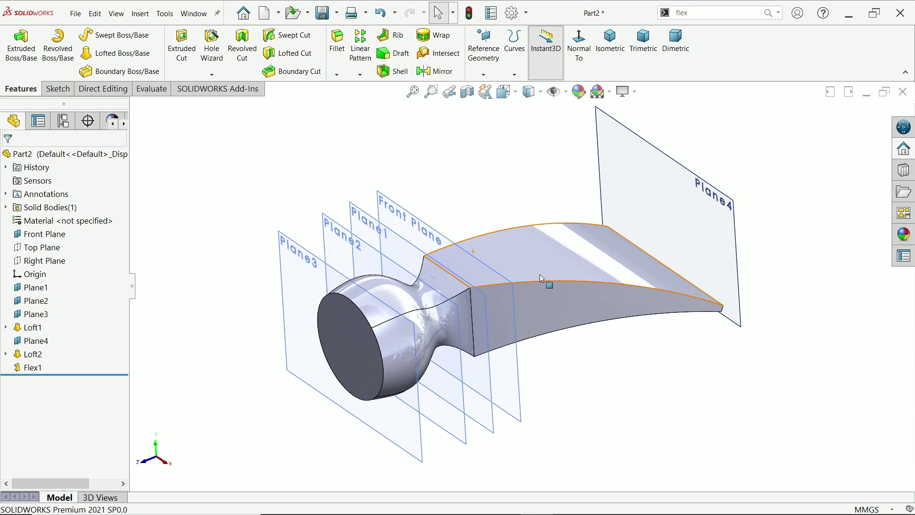
click(578, 91)
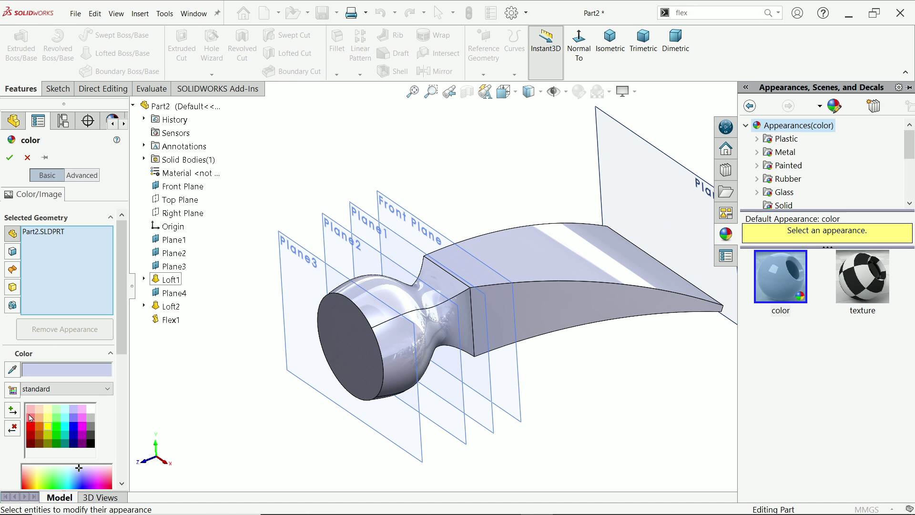
click(50, 429)
click(9, 157)
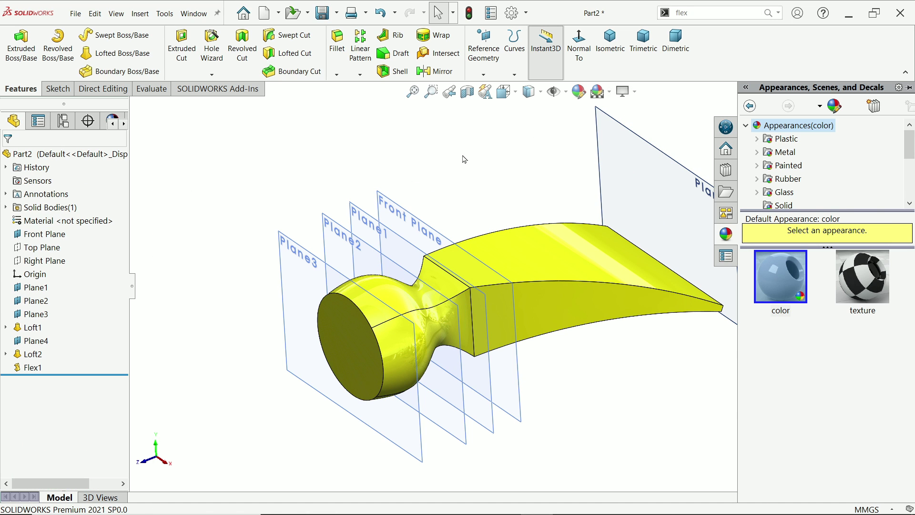
mouse_move(488, 164)
middle_down()
mouse_move(493, 149)
mouse_move(495, 161)
middle_up()
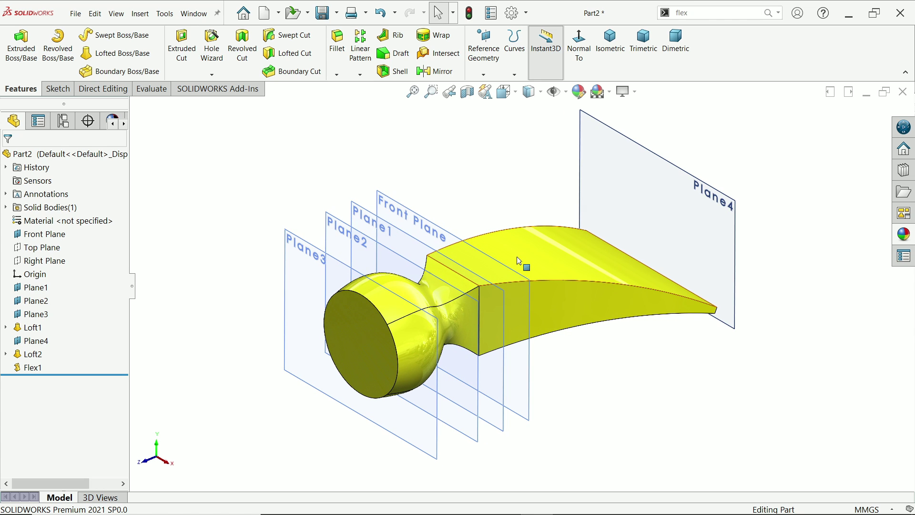